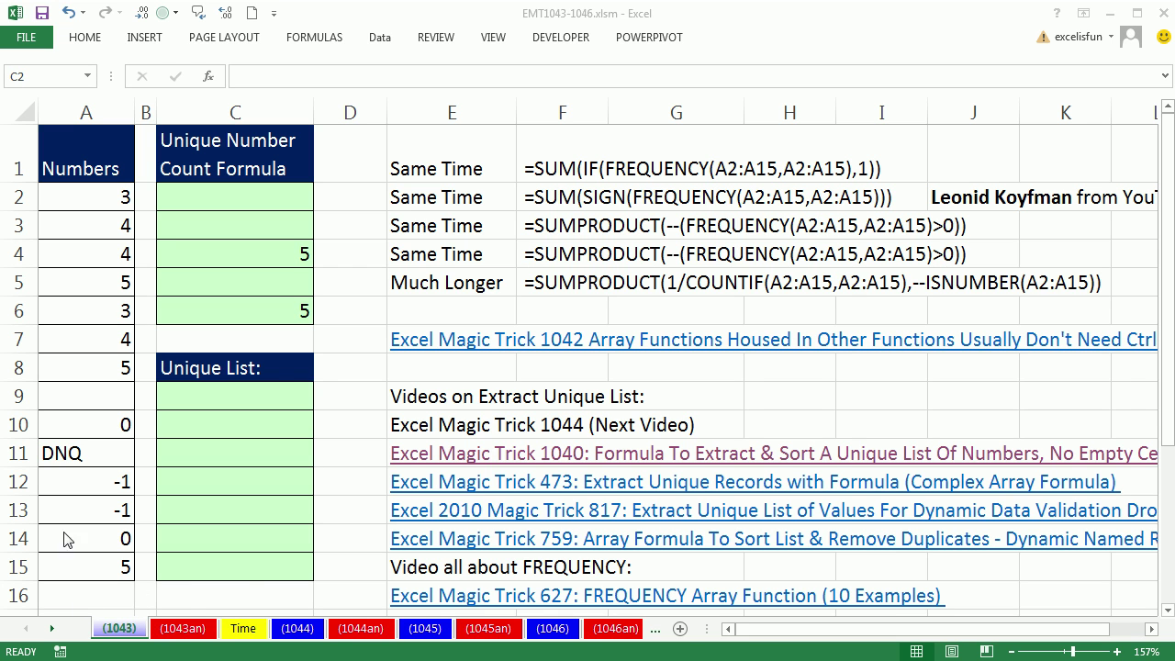
# Start =FREQUENCY( in C2 with A2:A15 as the data argument.
pyautogui.click(564, 33)
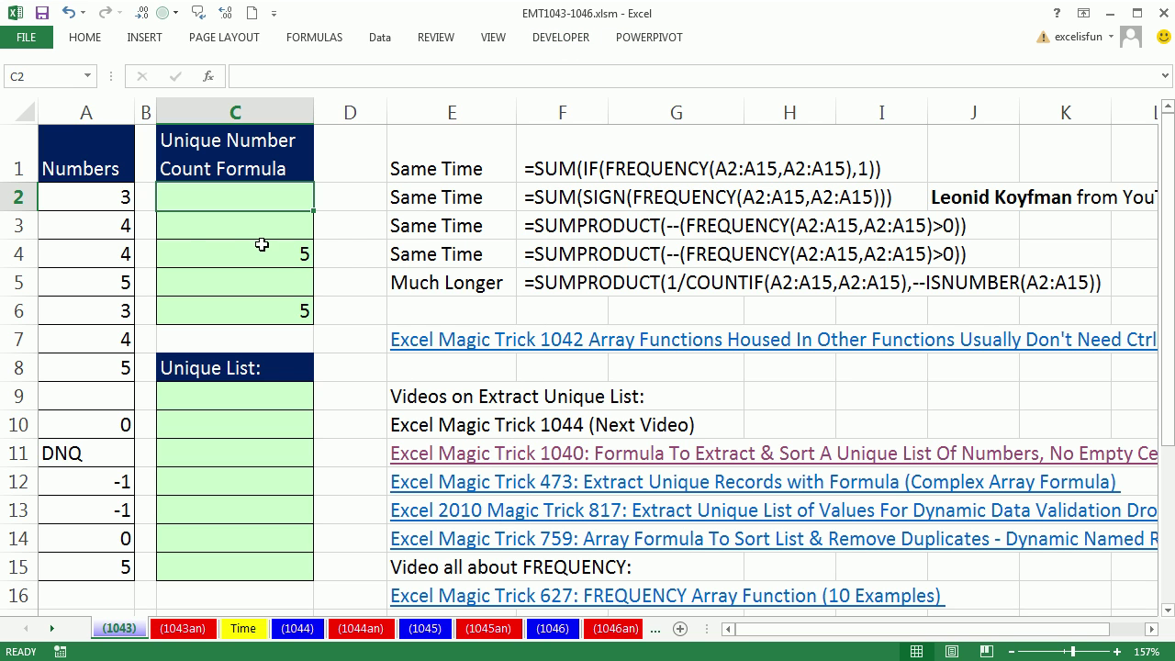
pyautogui.moveTo(82, 194); pyautogui.dragTo(81, 563)
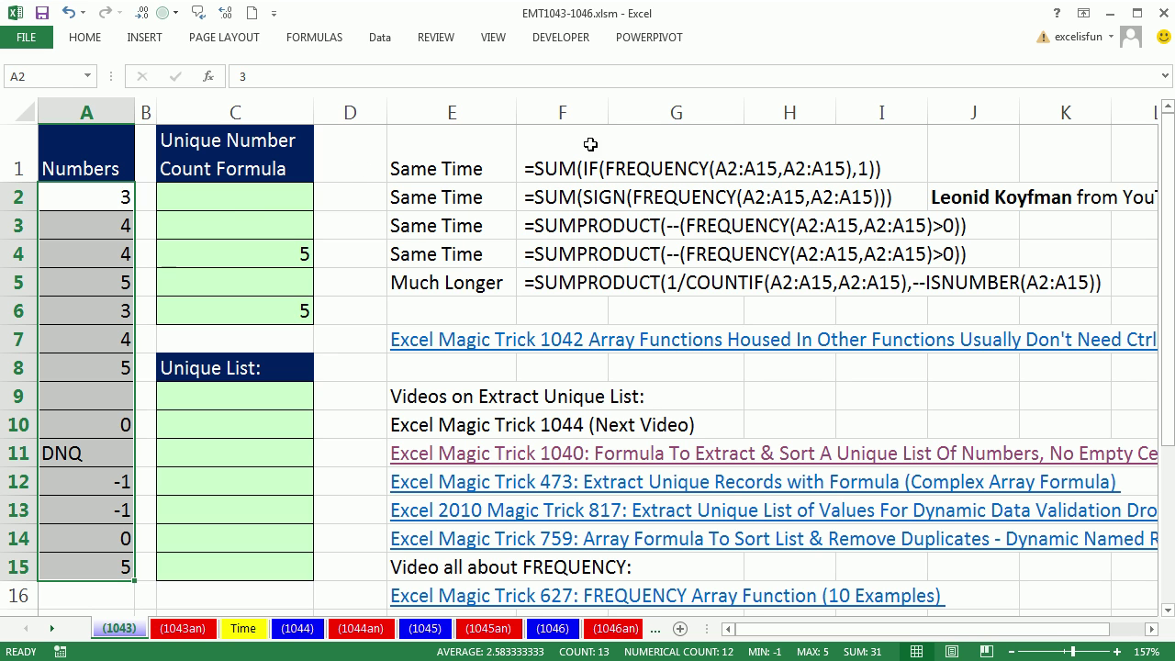
pyautogui.click(214, 208)
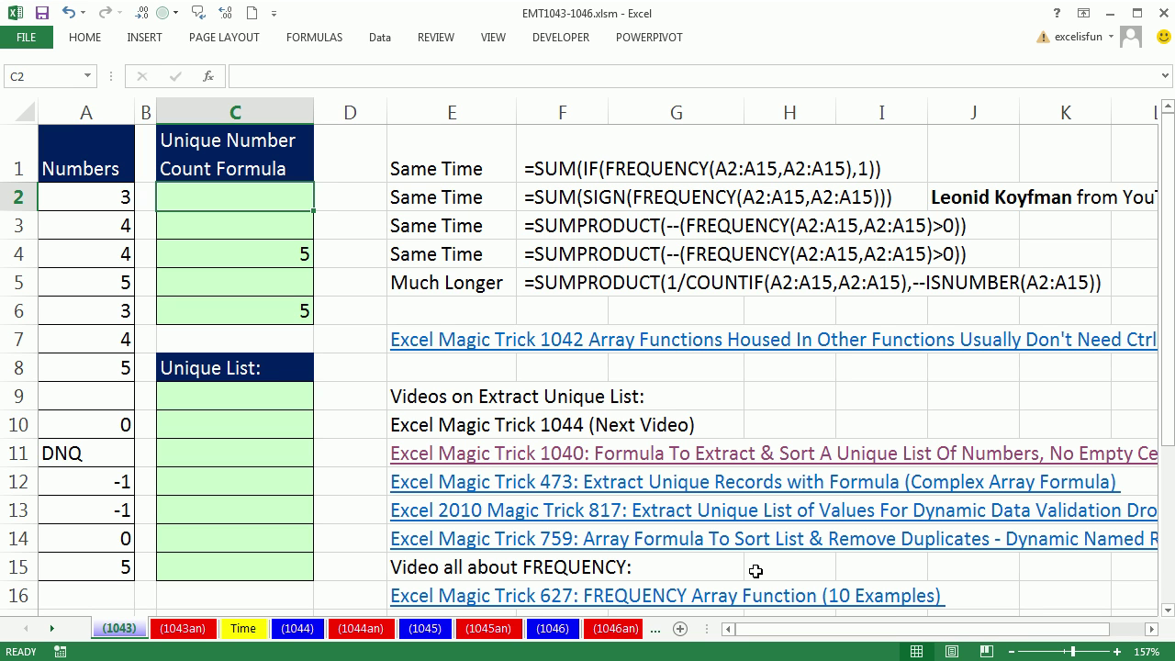
pyautogui.write('=fre')
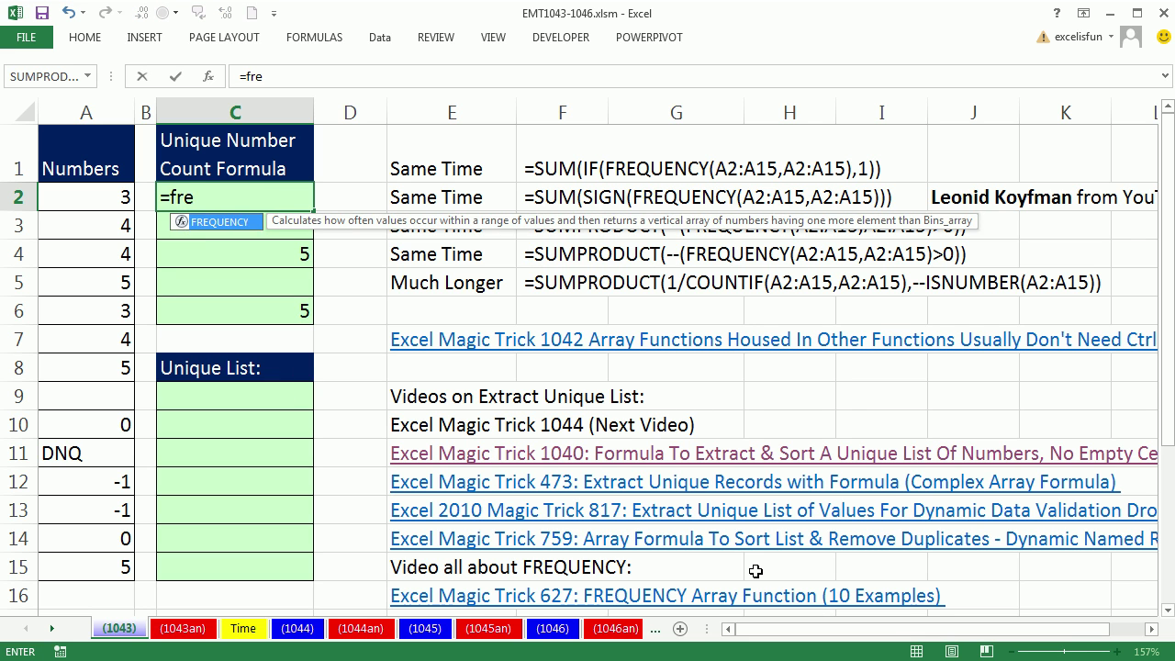
pyautogui.press('Tab')
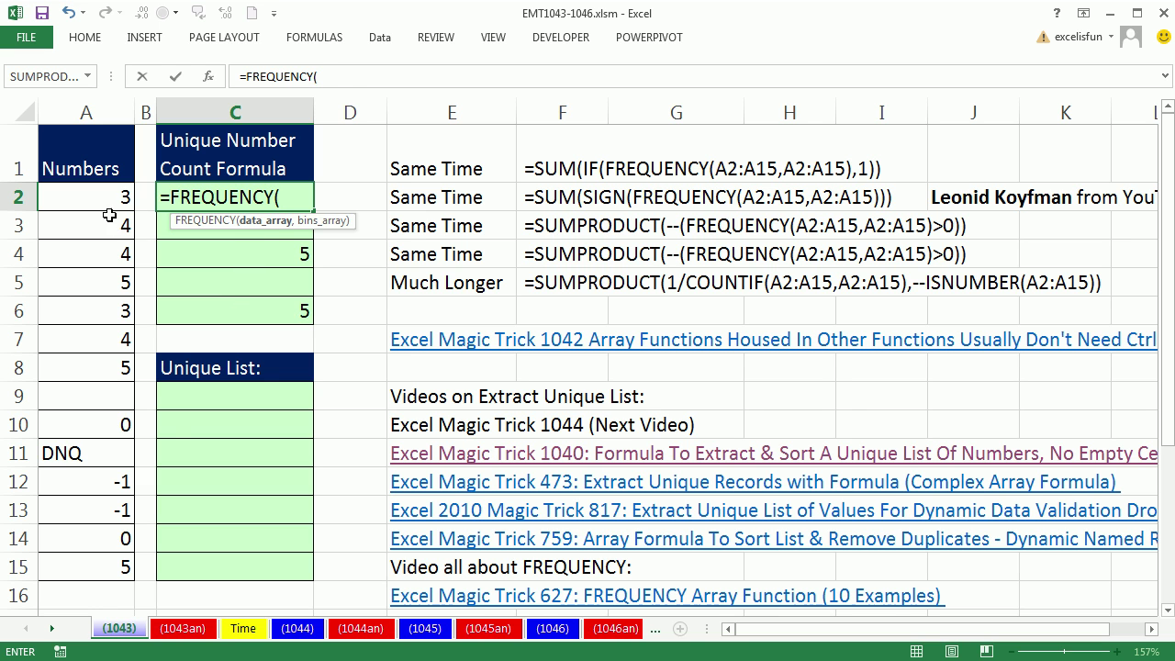
pyautogui.moveTo(92, 197); pyautogui.dragTo(103, 592)
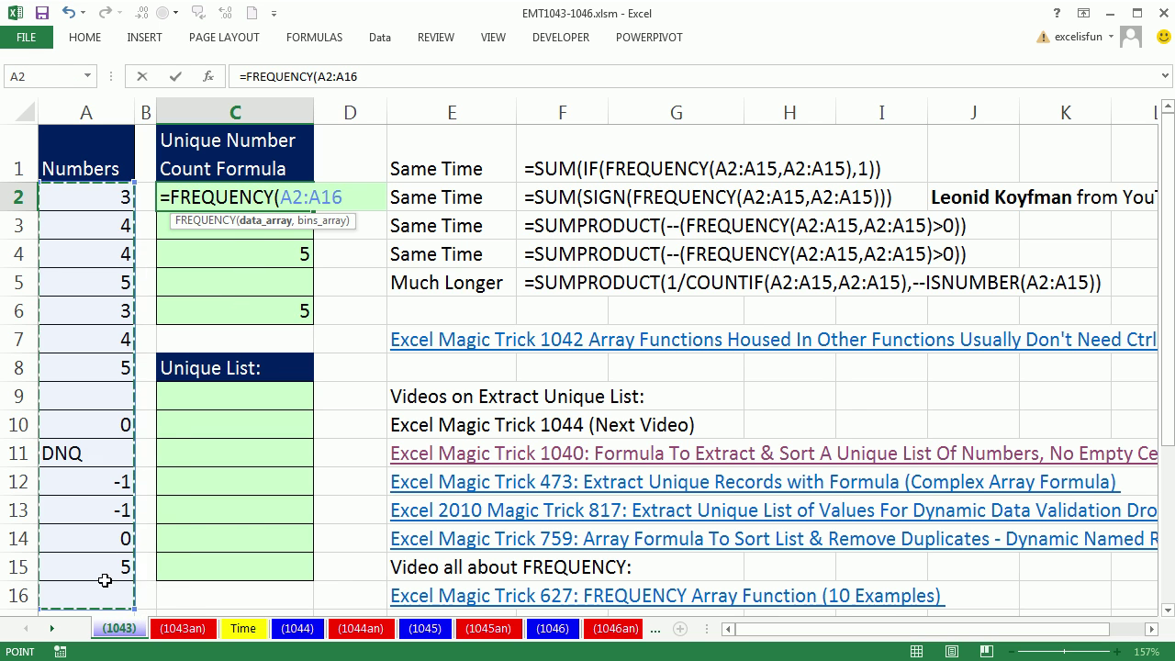
pyautogui.write(',')
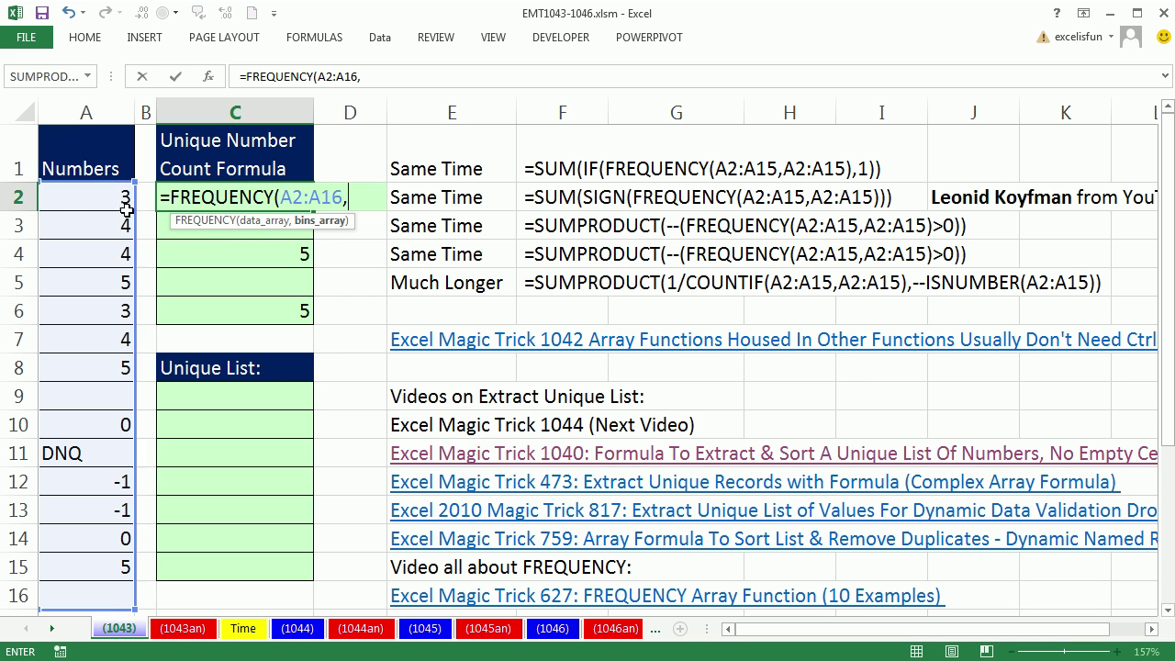
# Add A2:A15 as the bins argument and correct the first range to end at row 15.
pyautogui.moveTo(73, 197); pyautogui.dragTo(104, 569)
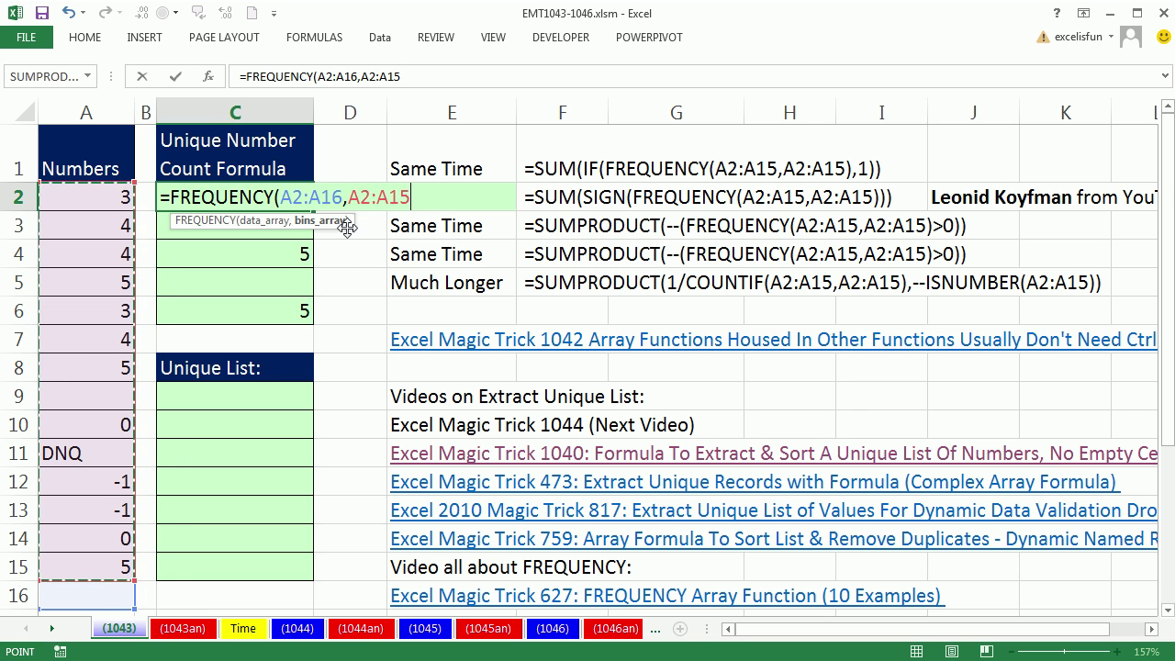
pyautogui.click(337, 197)
pyautogui.press('BackSpace')
pyautogui.write('5')
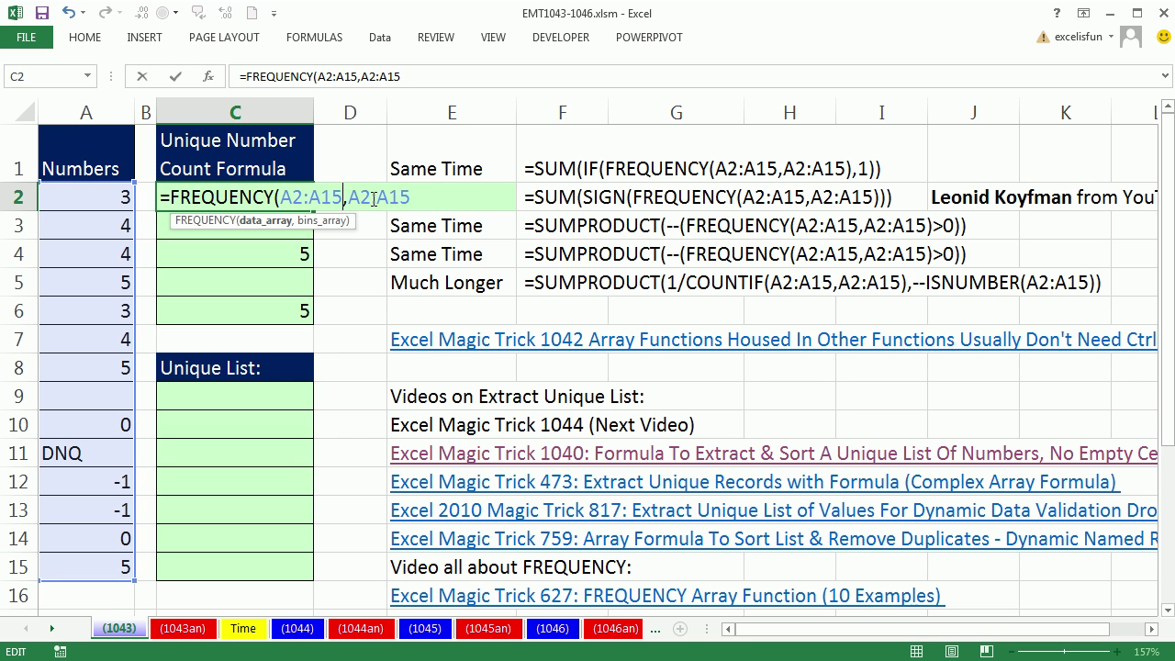
pyautogui.click(359, 197)
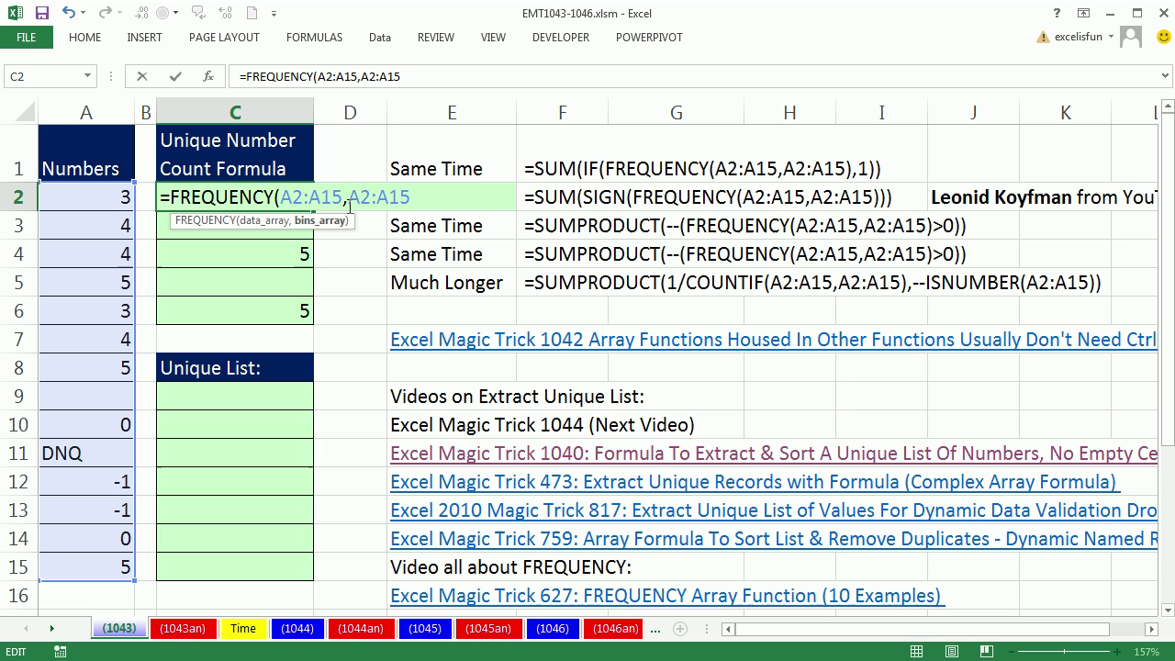
pyautogui.click(440, 191)
# Close FREQUENCY(A2:A15,A2:A15), preview its array of counts with F9, then restore the formula text.
pyautogui.write(')')
pyautogui.hotkey('shift', 'Home')
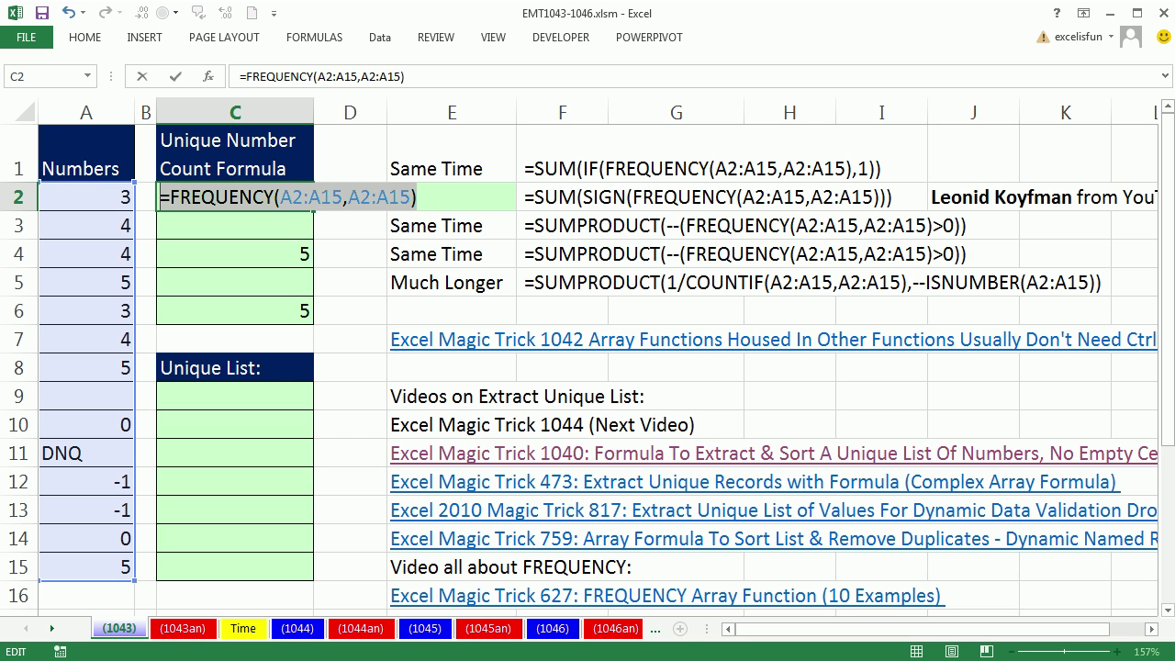
pyautogui.press('F9')
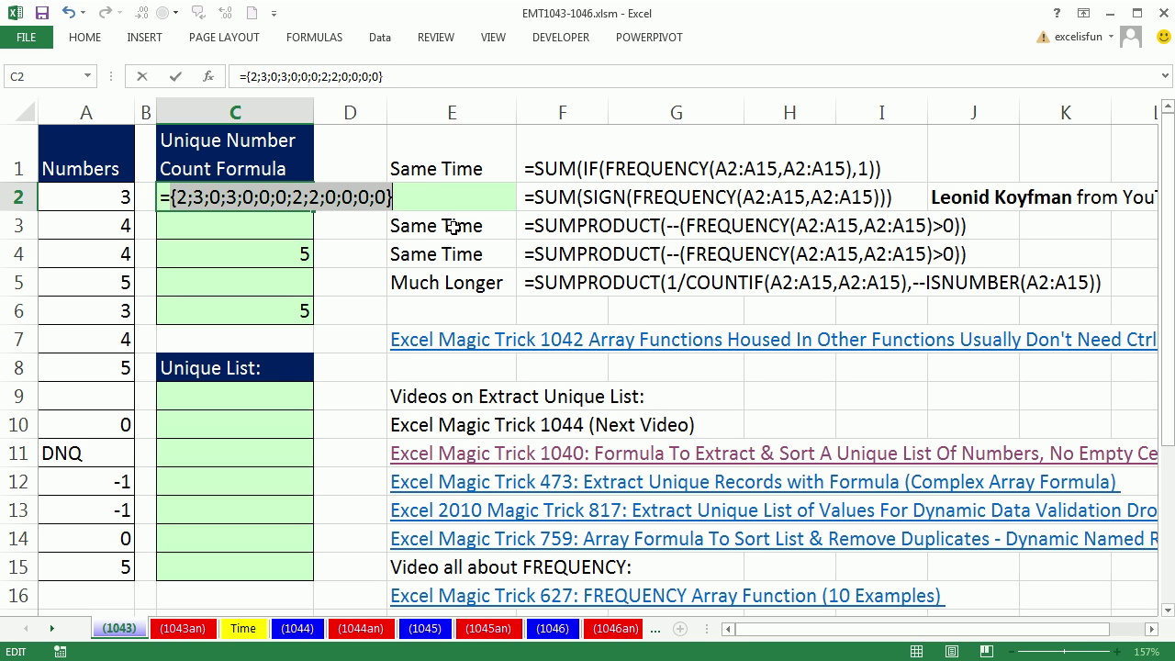
pyautogui.hotkey('ctrl', 'z')
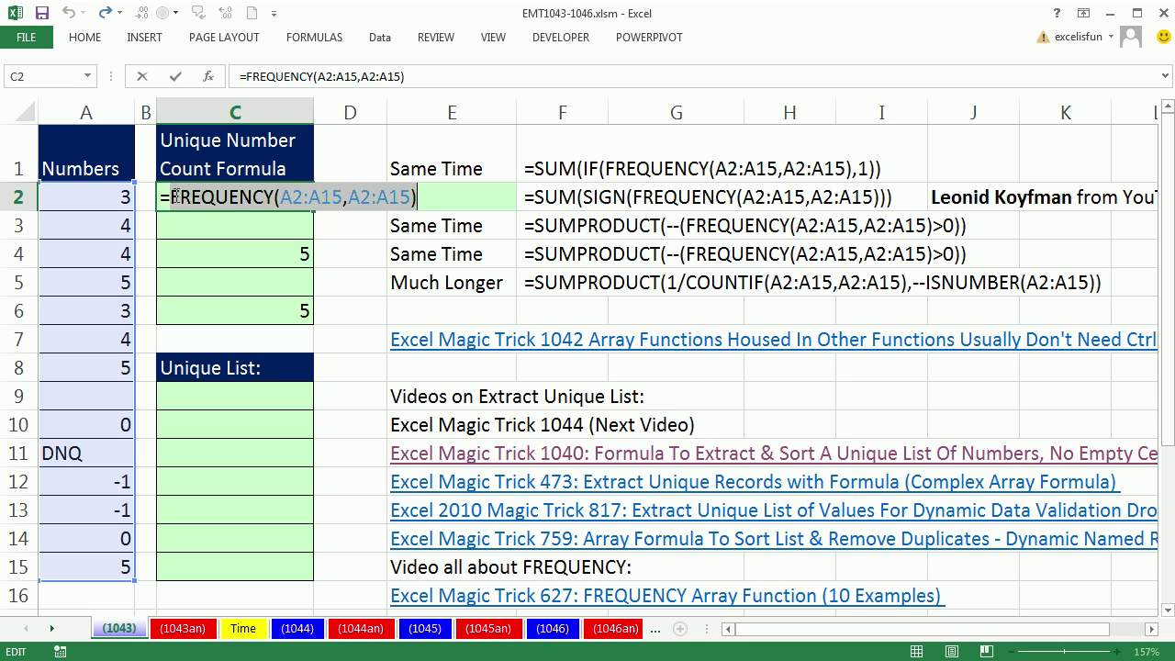
pyautogui.press('F9')
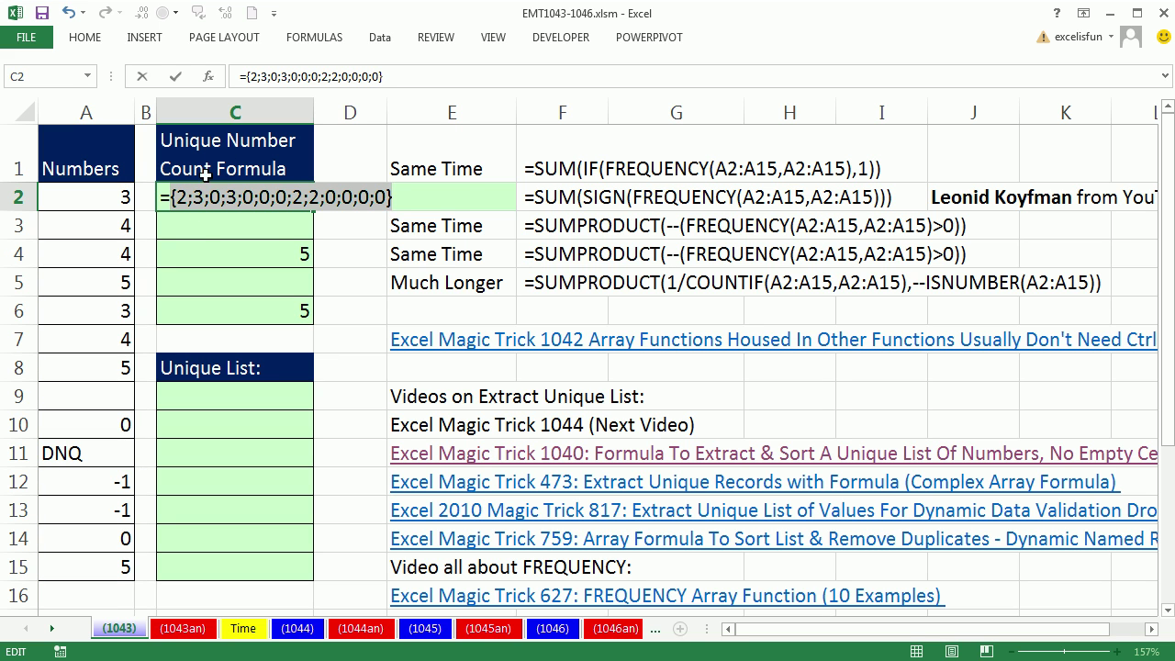
pyautogui.hotkey('ctrl', 'z')
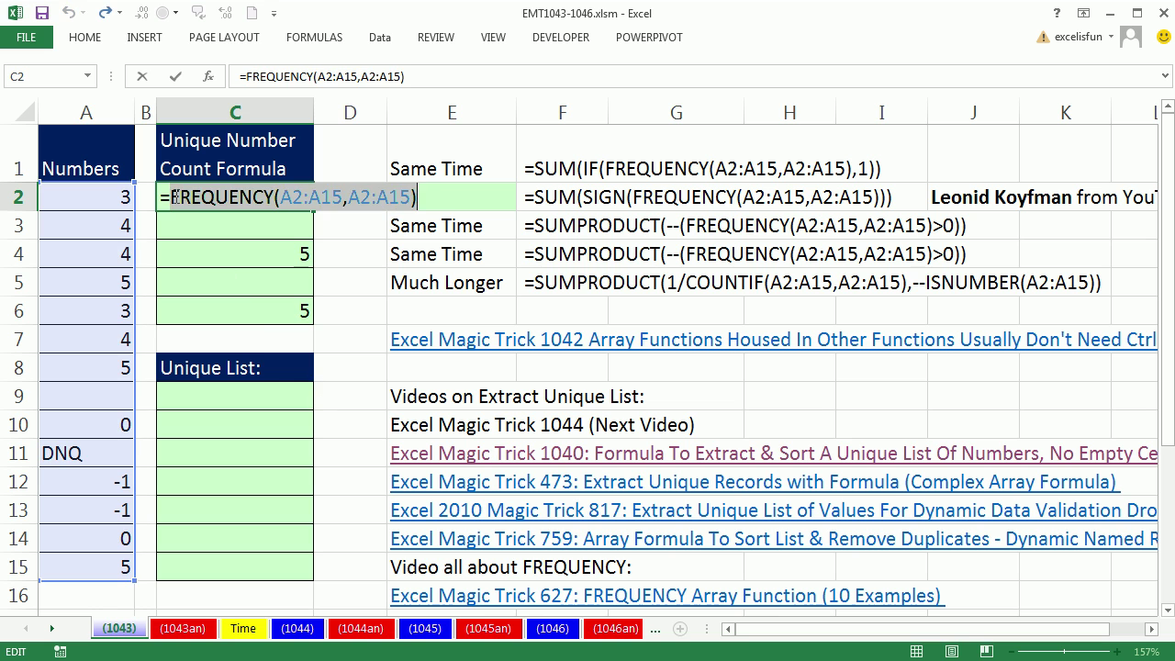
pyautogui.click(172, 196)
# Wrap it as =IF(FREQUENCY(A2:A15,A2:A15),1) and preview the resulting 1/FALSE array.
pyautogui.write('IF(')
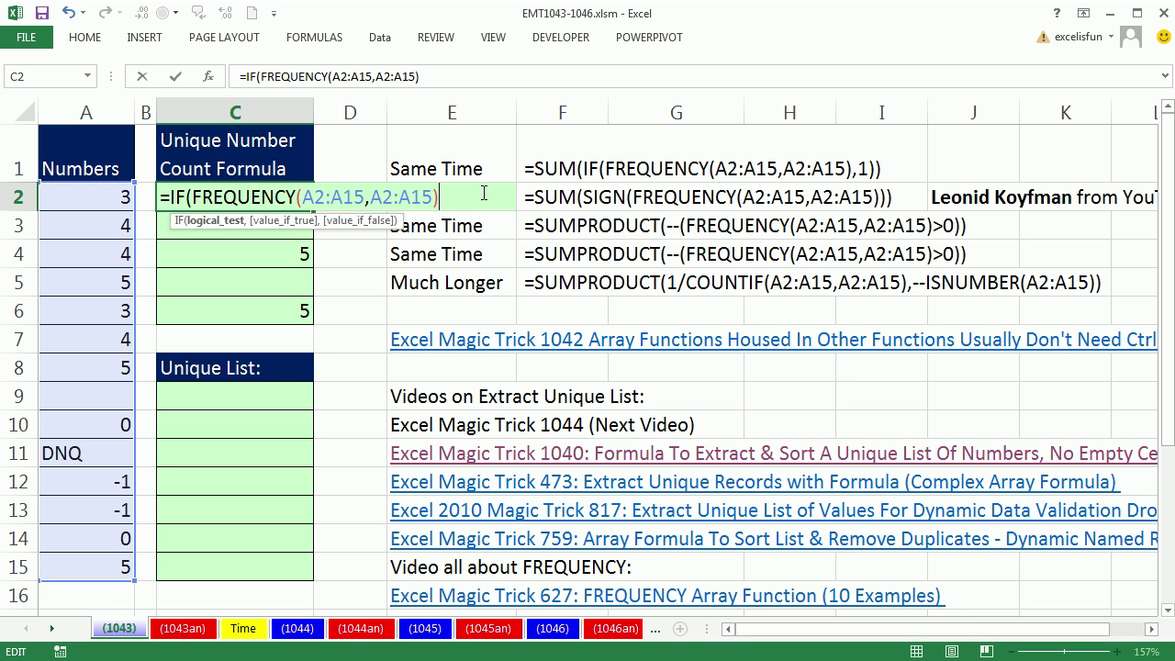
pyautogui.write(',')
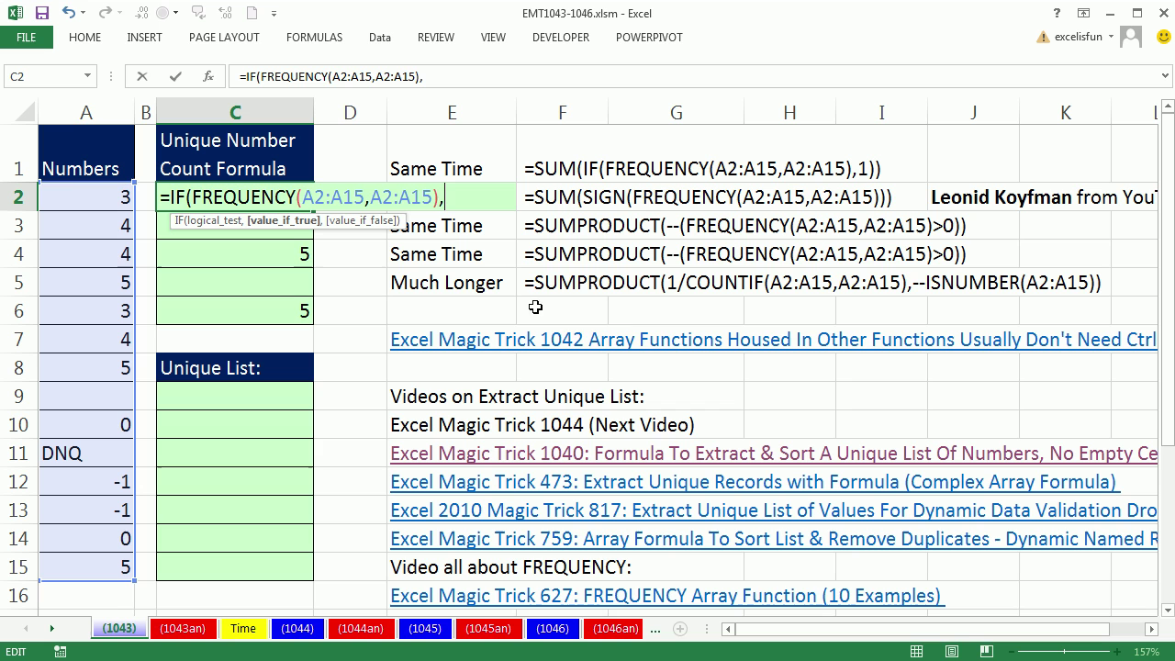
pyautogui.write('1')
pyautogui.moveTo(499, 200); pyautogui.dragTo(158, 199)
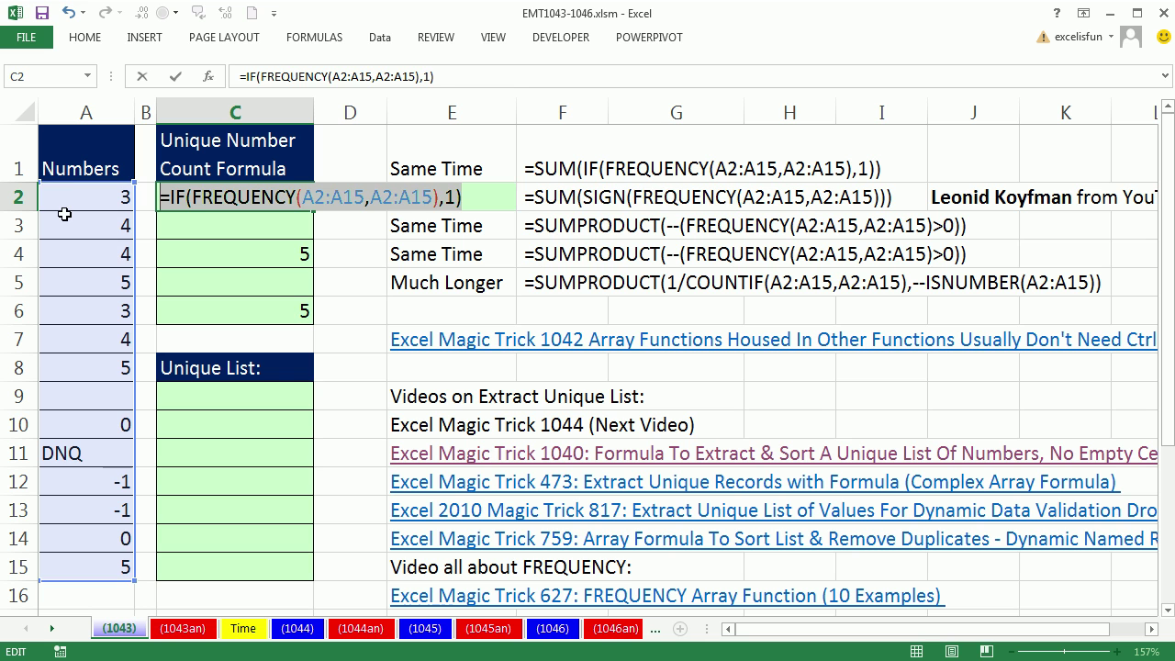
pyautogui.press('F9')
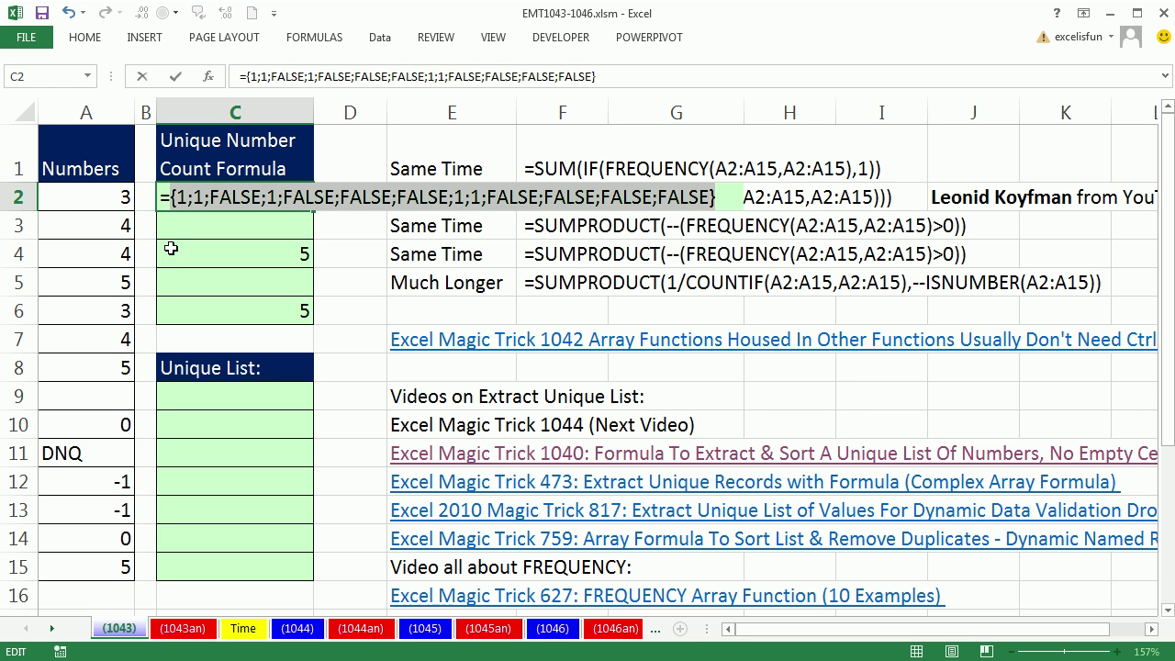
pyautogui.hotkey('ctrl', 'z')
pyautogui.click(170, 199)
pyautogui.write('SUM(IF(FREQUENCY(A2:A15,A2:A15),1')
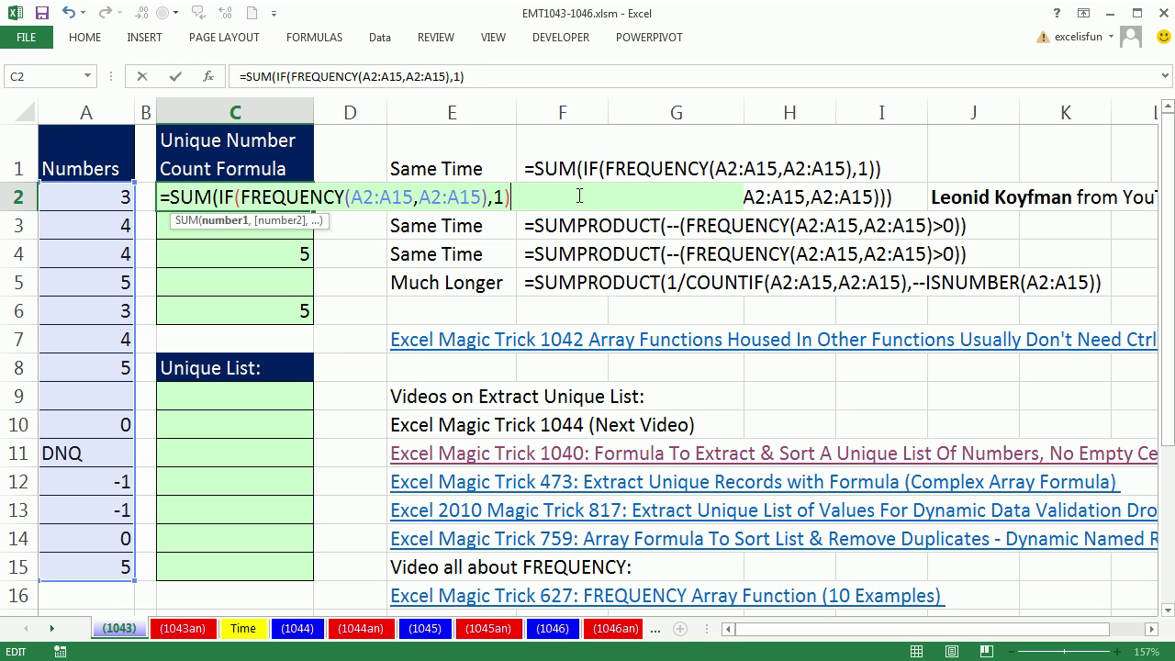
pyautogui.write(')')
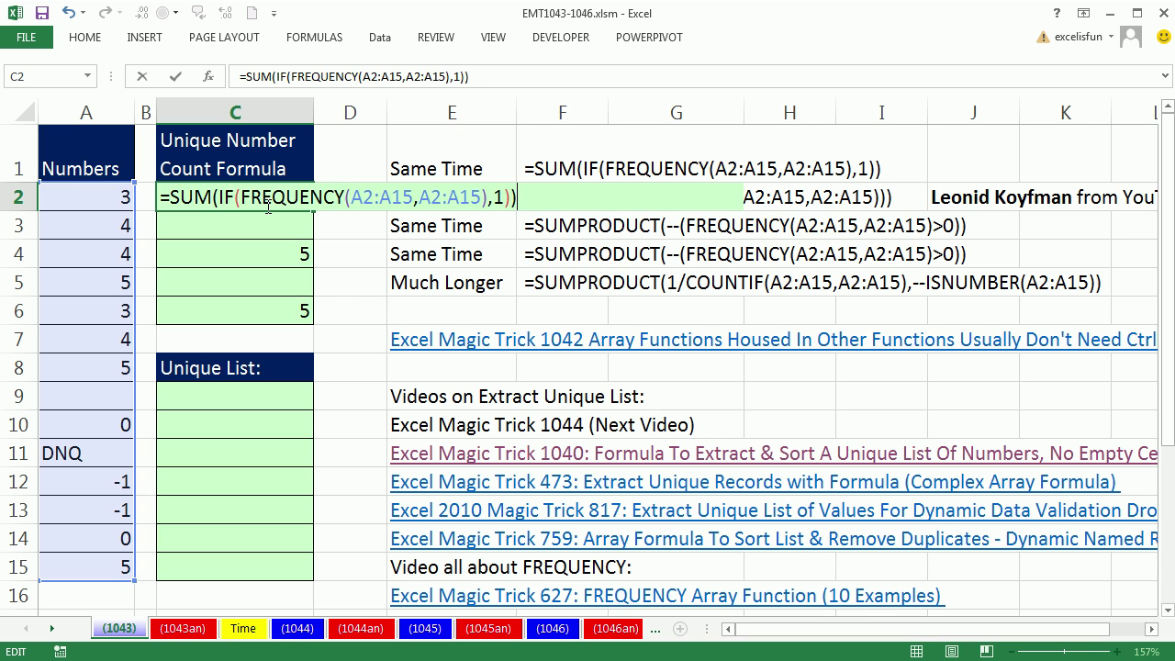
pyautogui.hotkey('ctrl', 'Return')
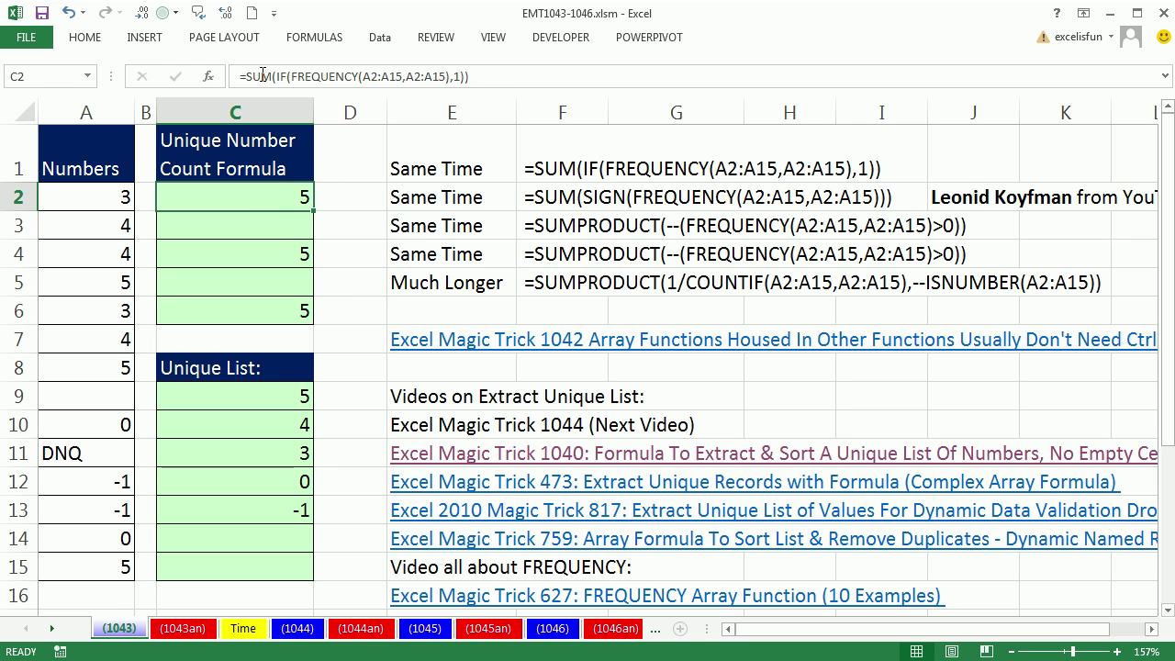
pyautogui.doubleClick(259, 203)
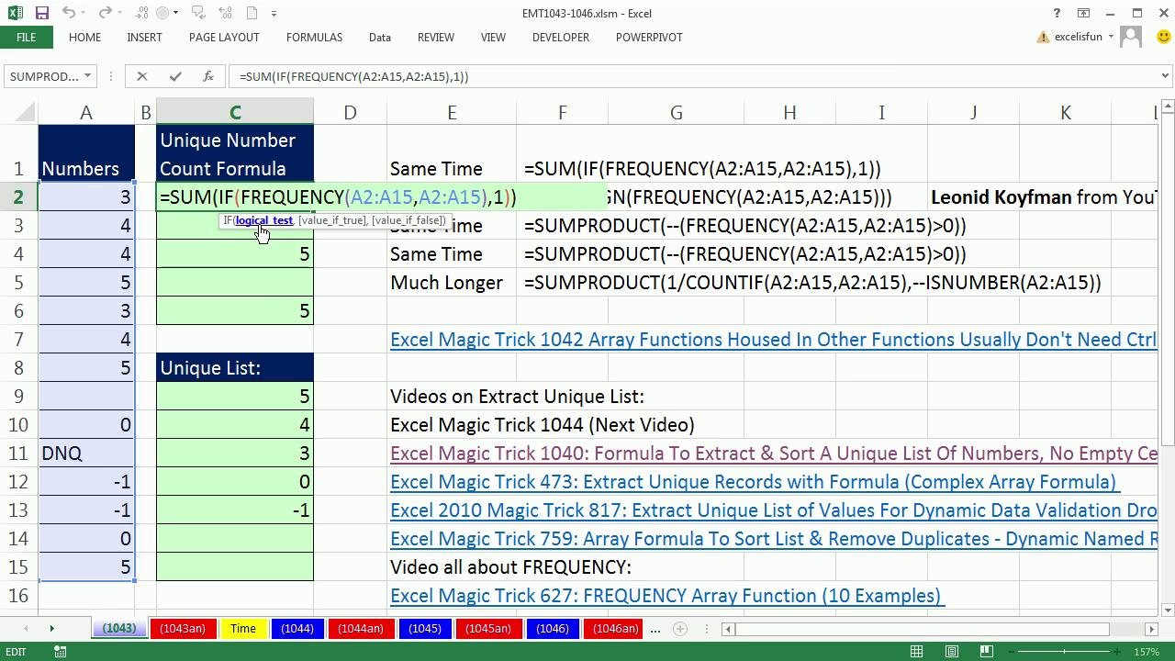
pyautogui.moveTo(241, 197); pyautogui.dragTo(489, 199)
pyautogui.hotkey('ctrl', 'c')
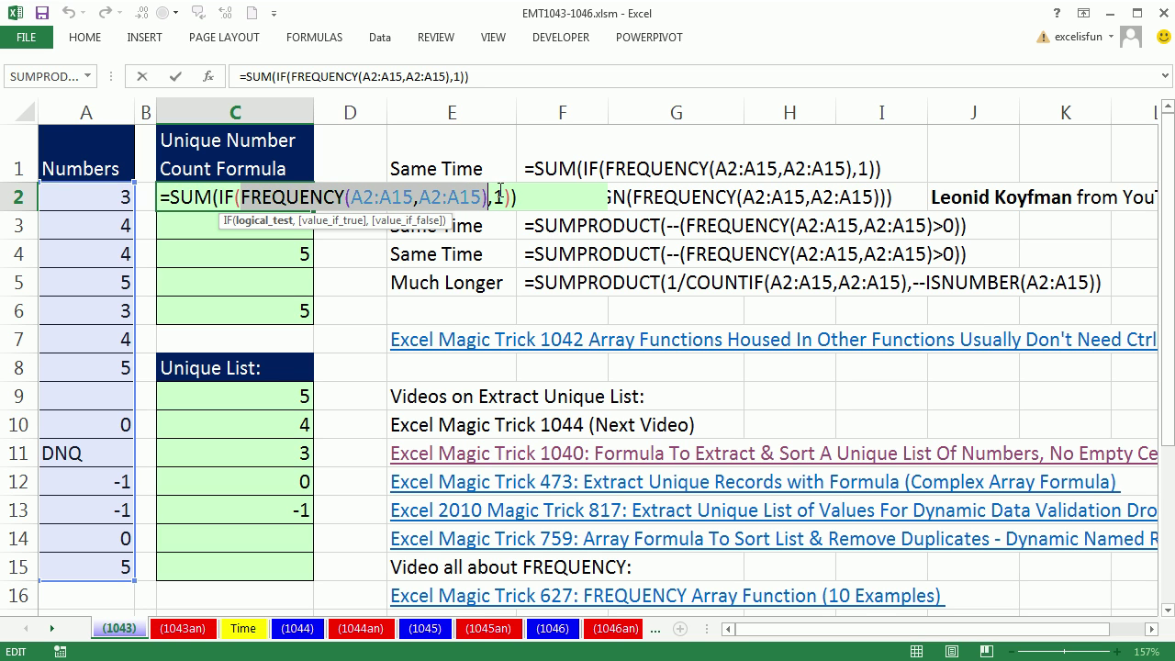
# In C3, type =SIGN( and paste in FREQUENCY(A2:A15,A2:A15) to complete the SIGN formula.
pyautogui.press('Return')
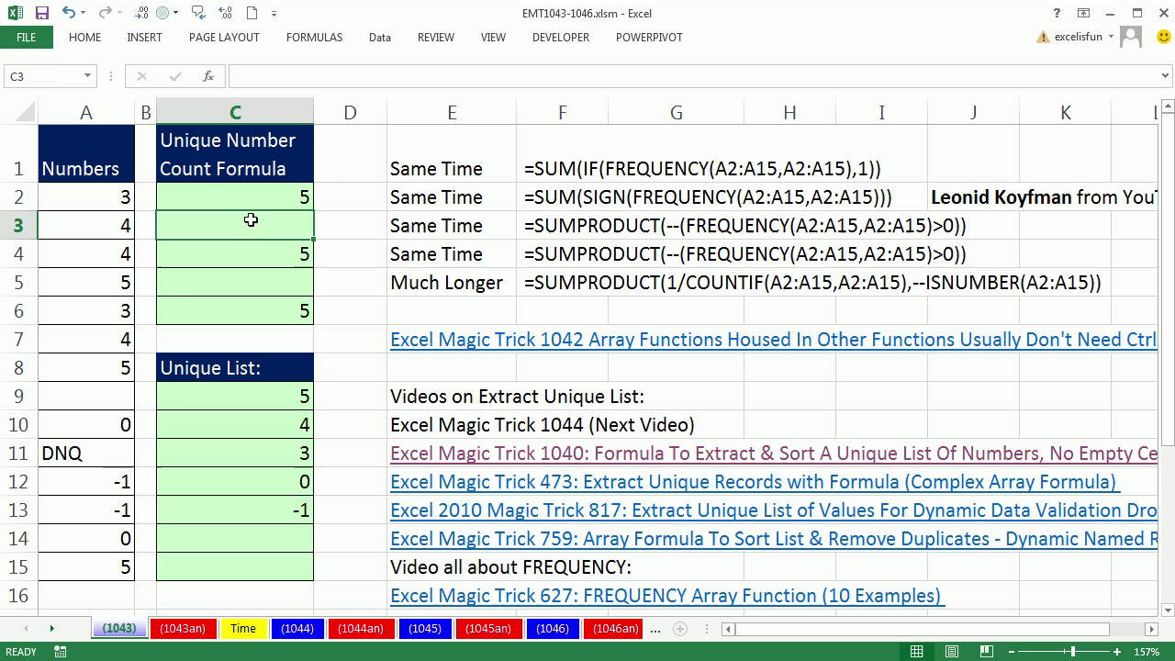
pyautogui.write('=s')
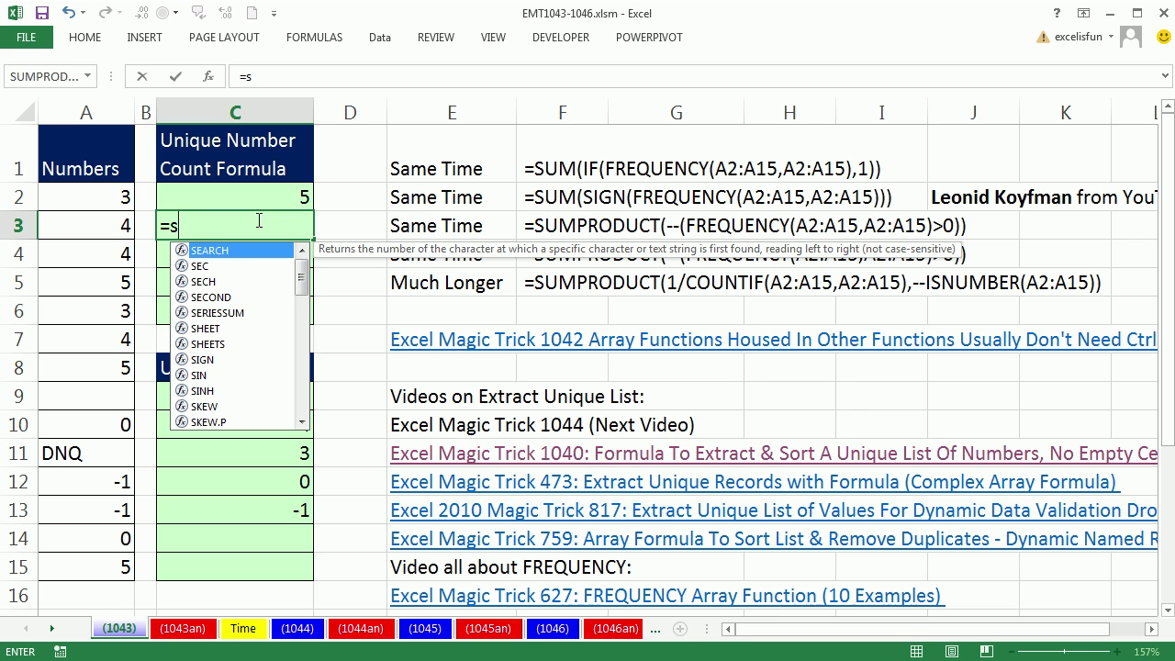
pyautogui.write('o')
pyautogui.press('BackSpace')
pyautogui.write('i')
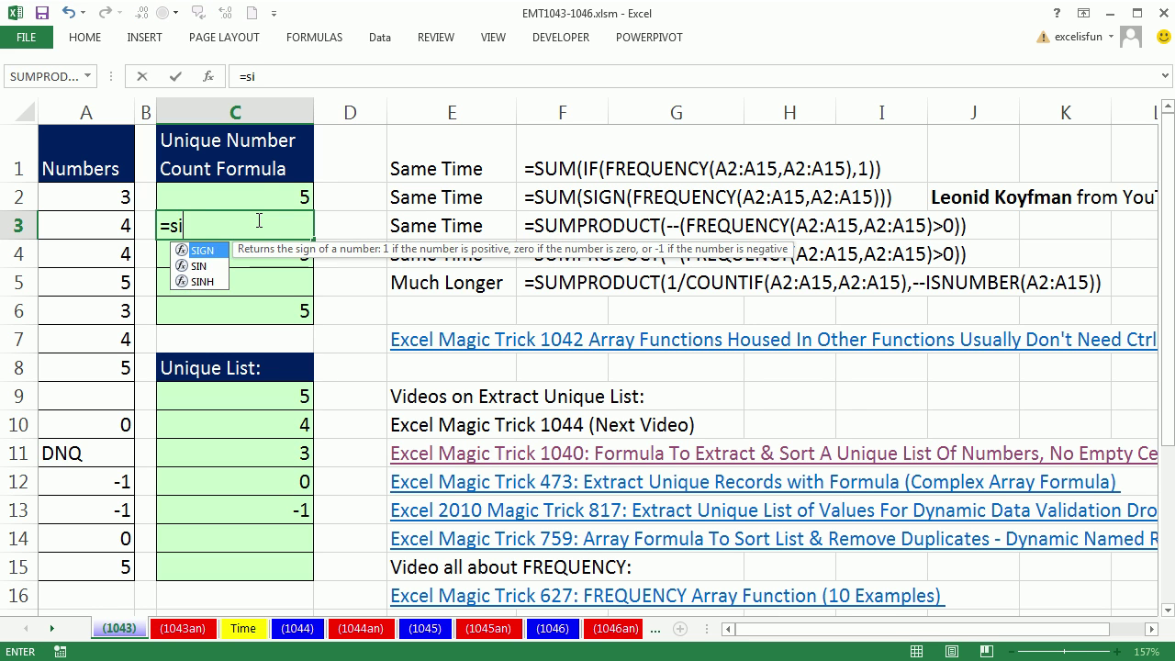
pyautogui.write('g')
pyautogui.press('Tab')
pyautogui.hotkey('ctrl', 'v')
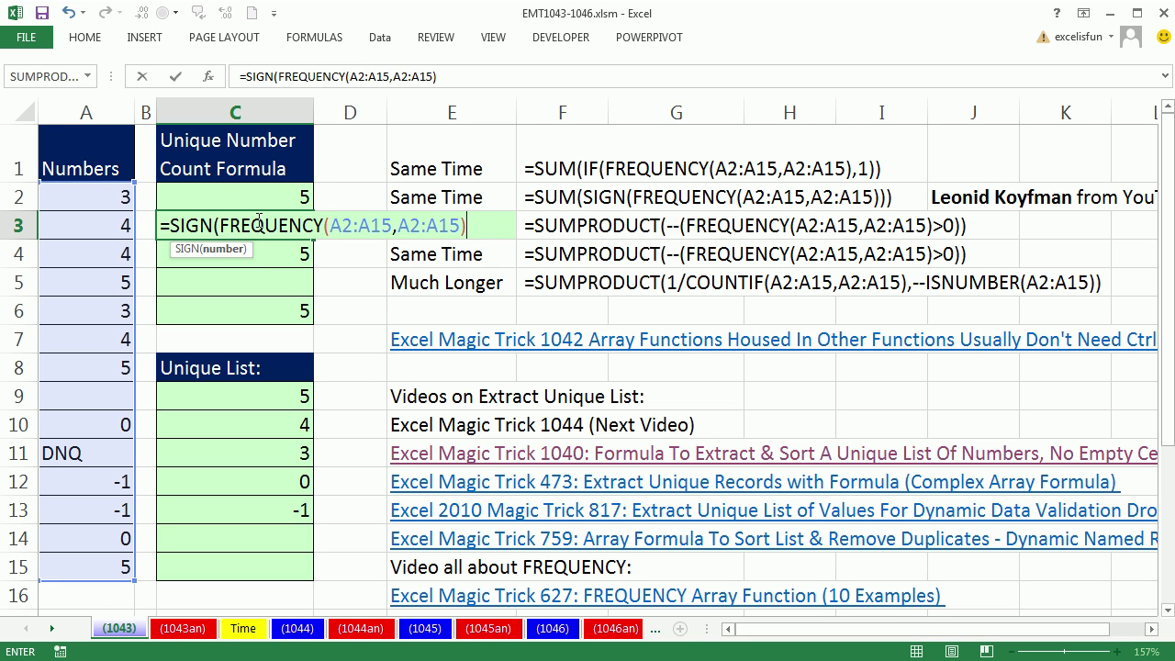
pyautogui.write(')')
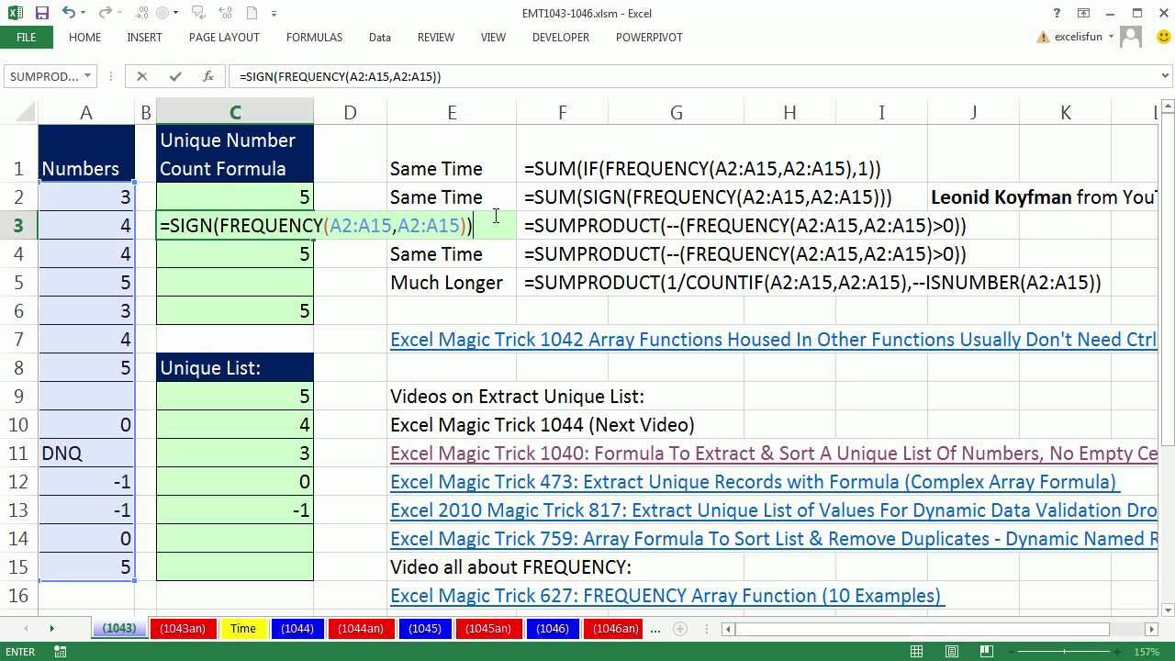
# Preview the SIGN array with F9, then wrap the formula in SUM and enter it to return 5.
pyautogui.moveTo(496, 225); pyautogui.dragTo(160, 226)
pyautogui.press('F9')
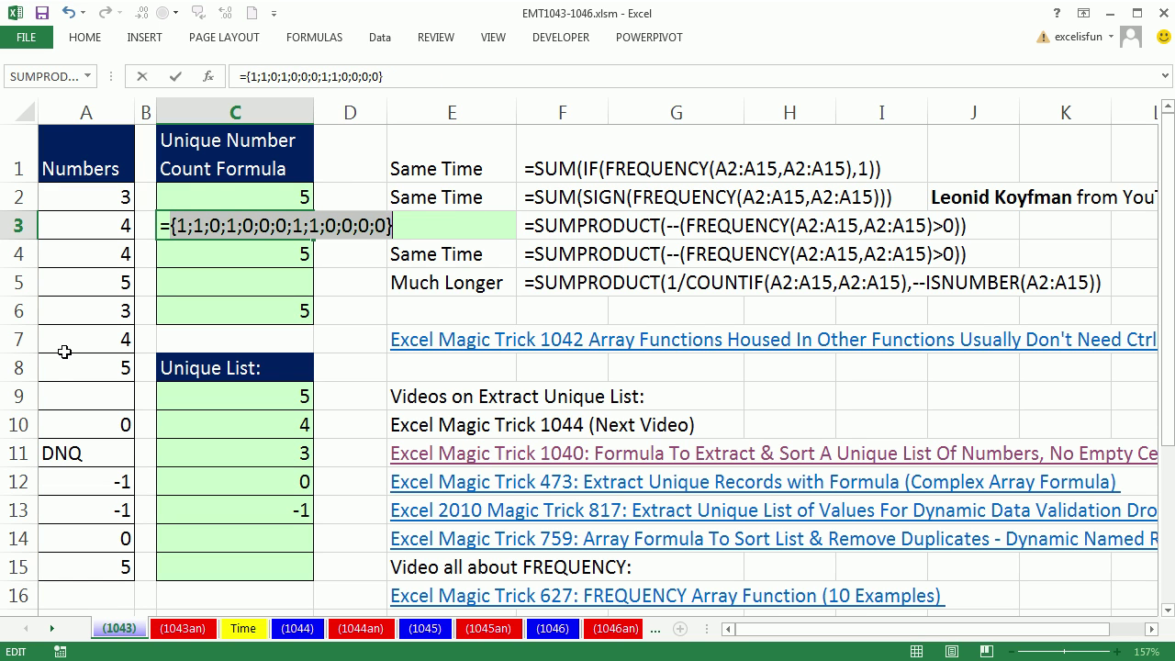
pyautogui.hotkey('ctrl', 'z')
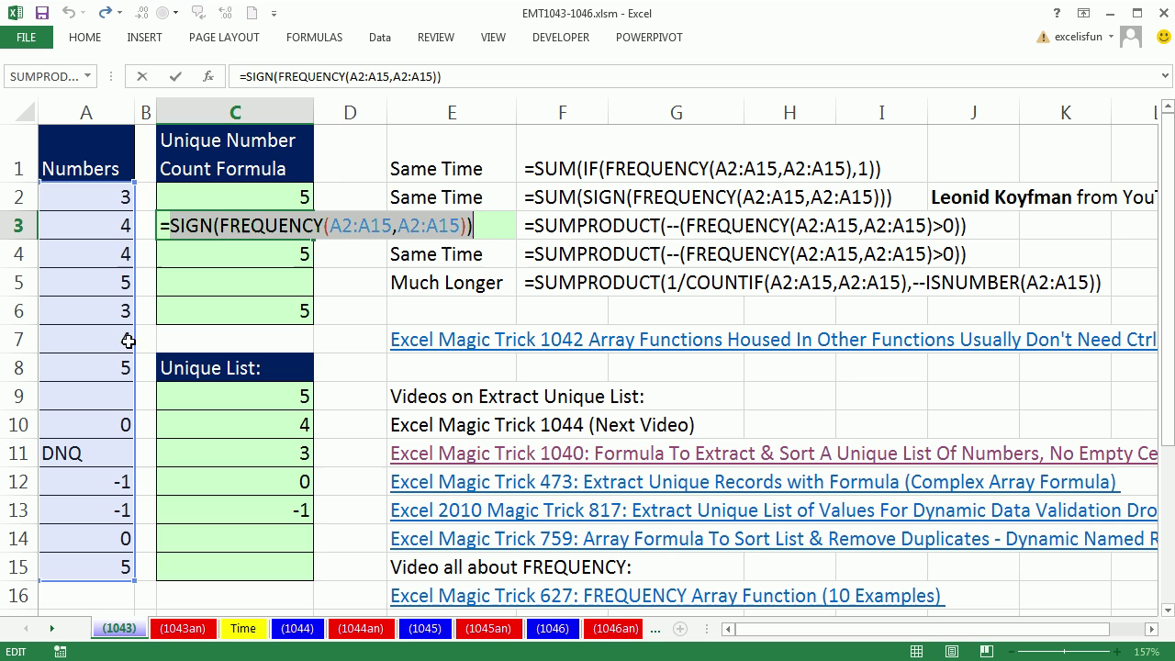
pyautogui.click(175, 229)
pyautogui.write('sum(')
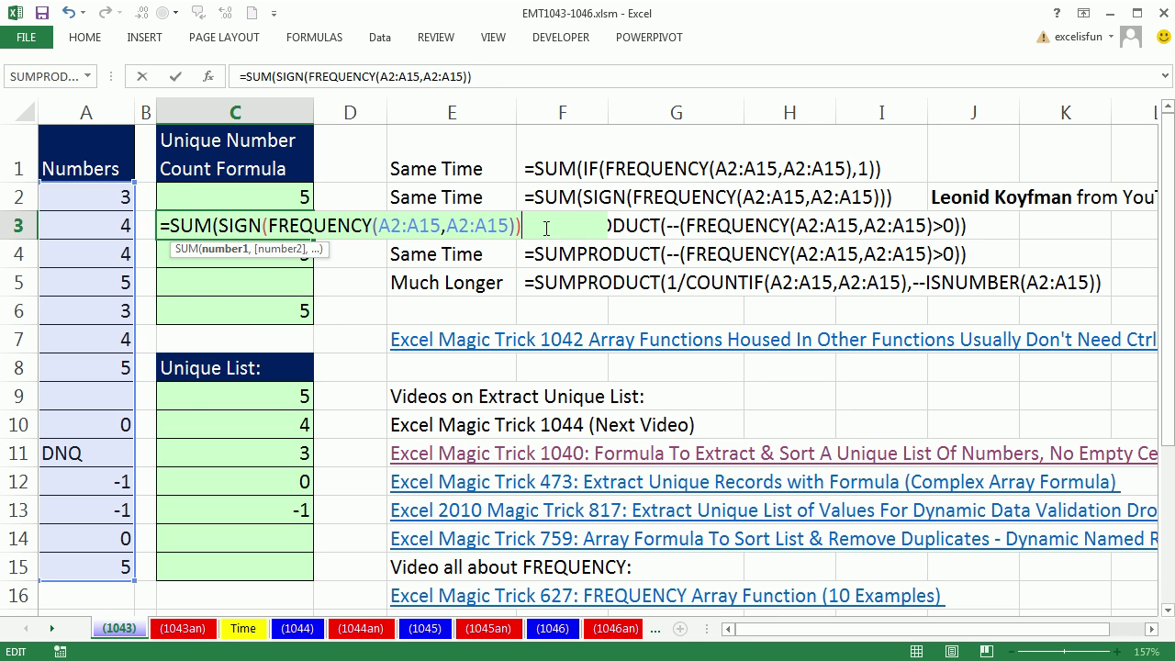
pyautogui.write(')')
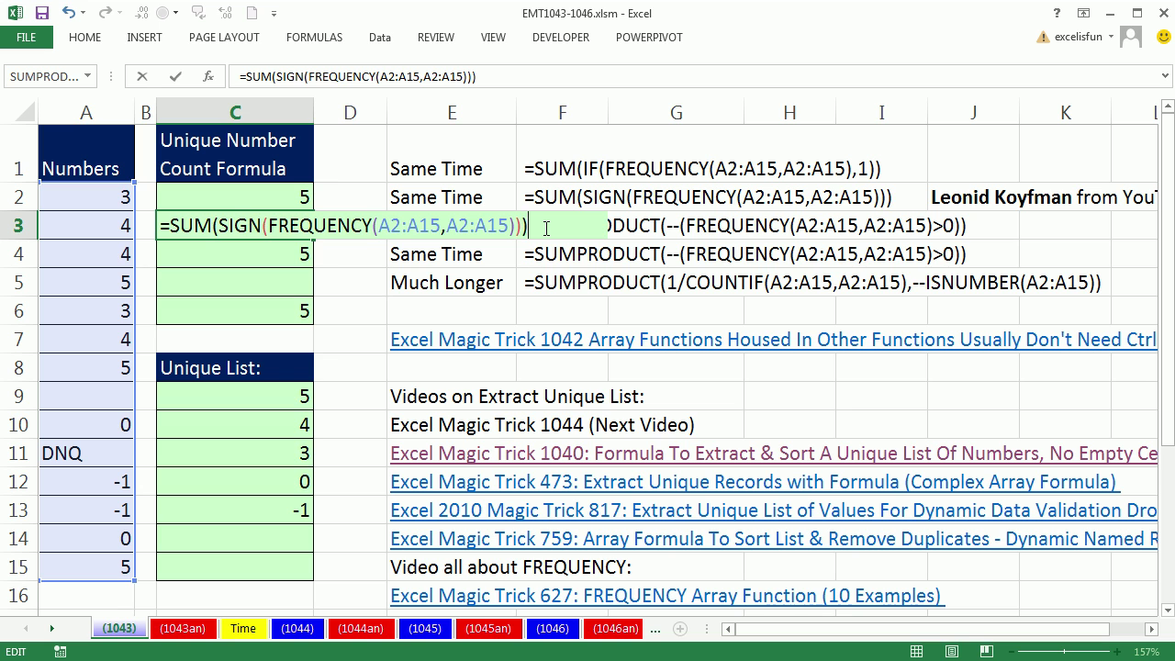
pyautogui.hotkey('ctrl', 'Return')
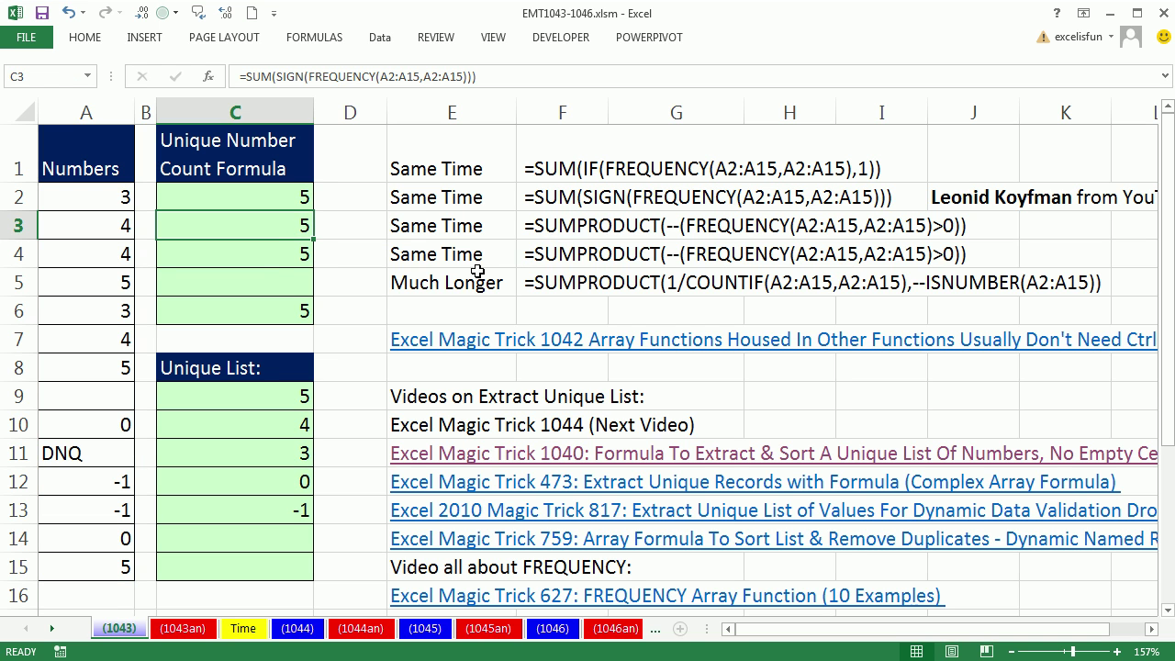
pyautogui.click(279, 251)
pyautogui.doubleClick(279, 252)
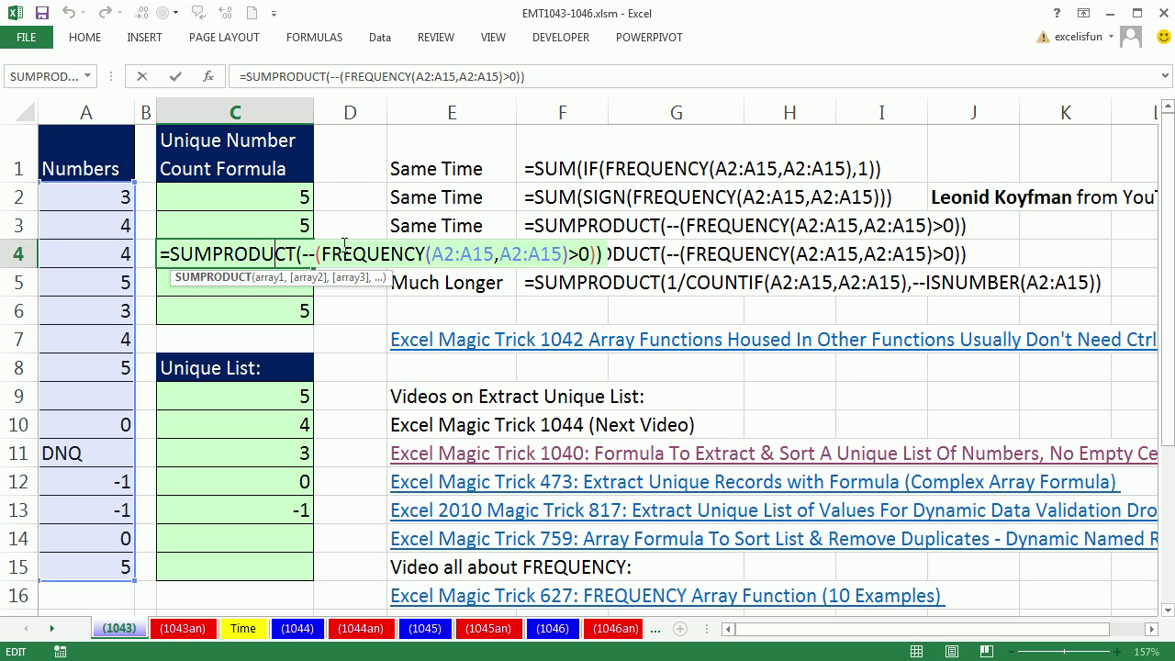
pyautogui.moveTo(326, 253); pyautogui.dragTo(585, 263)
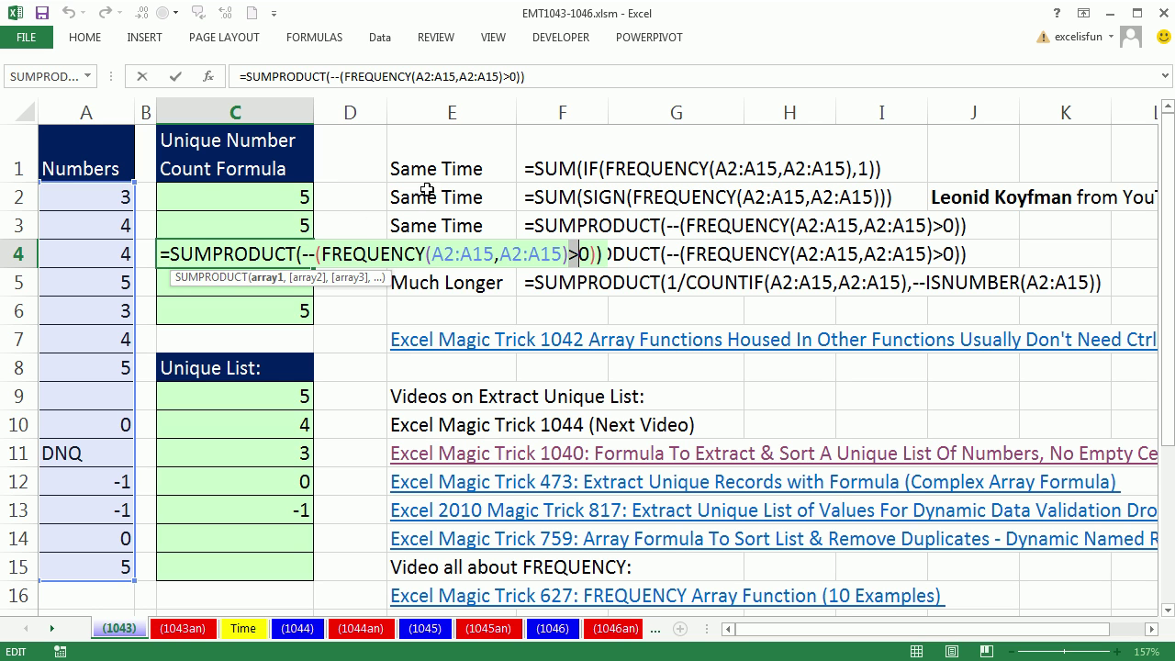
pyautogui.press('Escape')
pyautogui.doubleClick(288, 225)
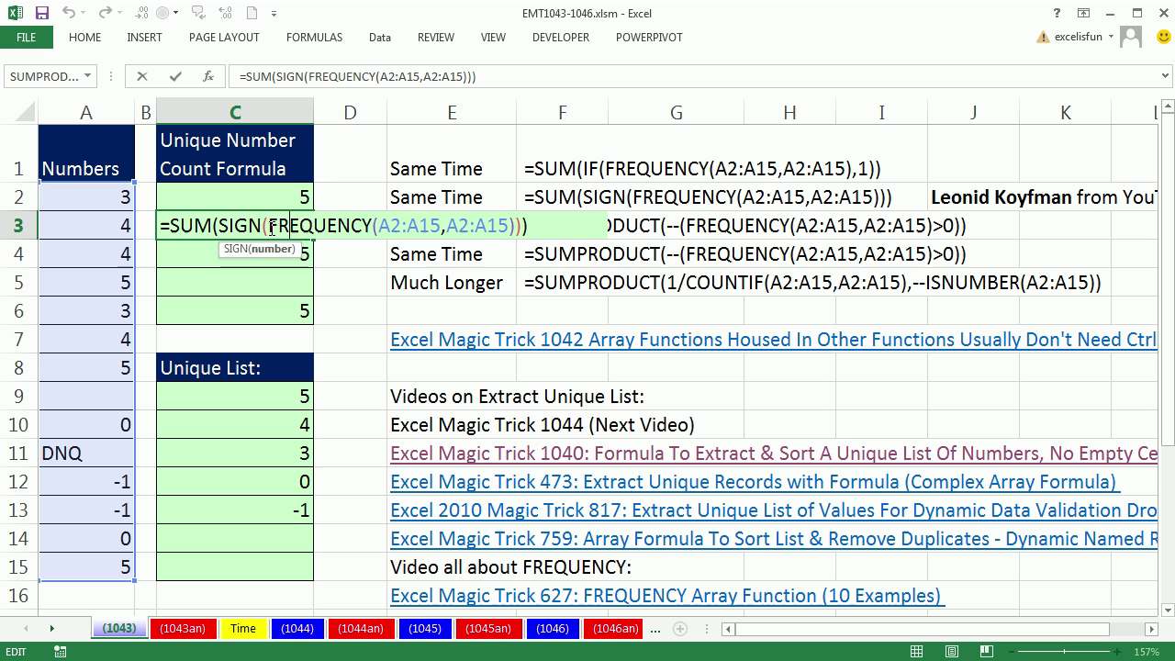
pyautogui.moveTo(267, 224); pyautogui.dragTo(511, 225)
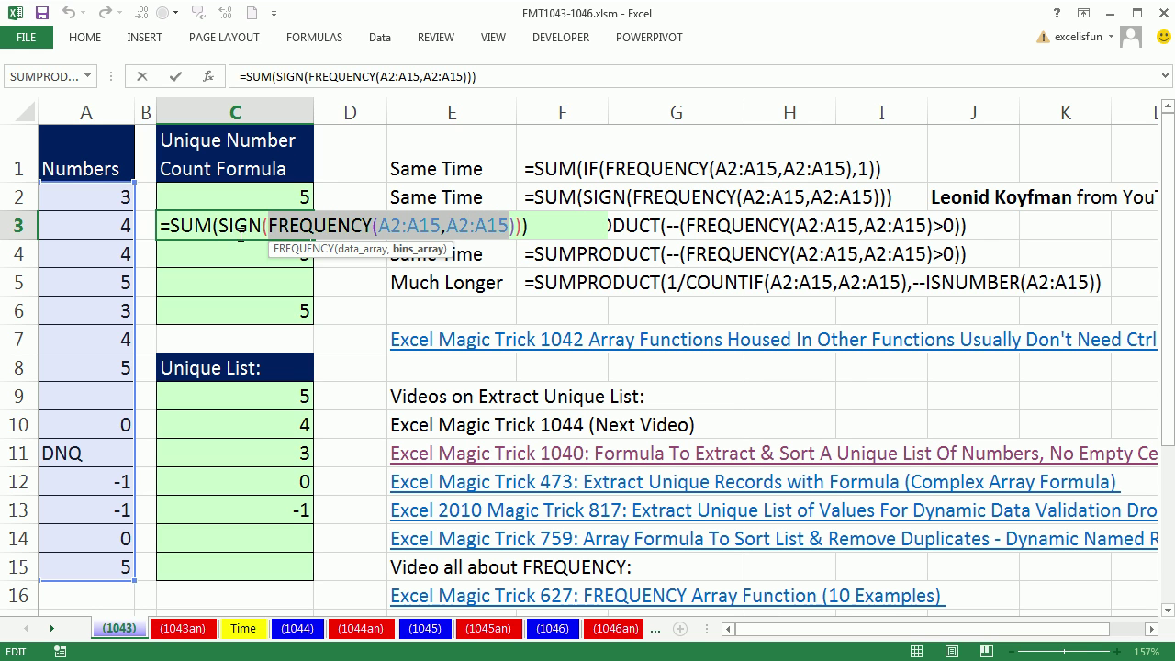
pyautogui.press('Escape')
pyautogui.doubleClick(251, 196)
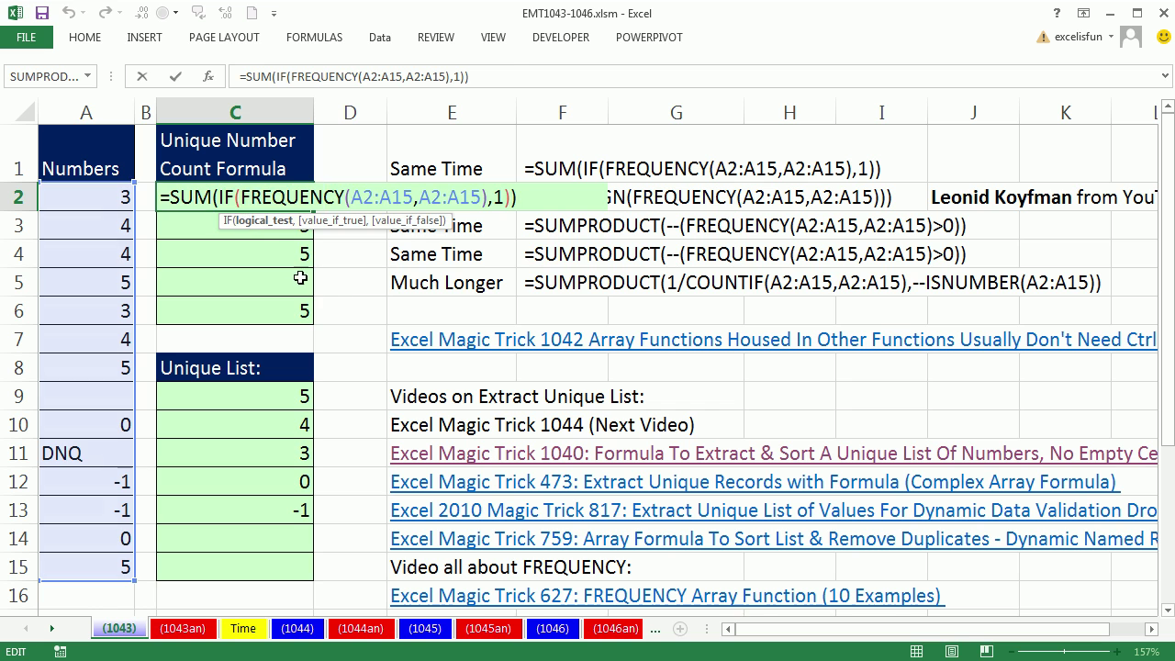
pyautogui.press('Escape')
pyautogui.doubleClick(280, 251)
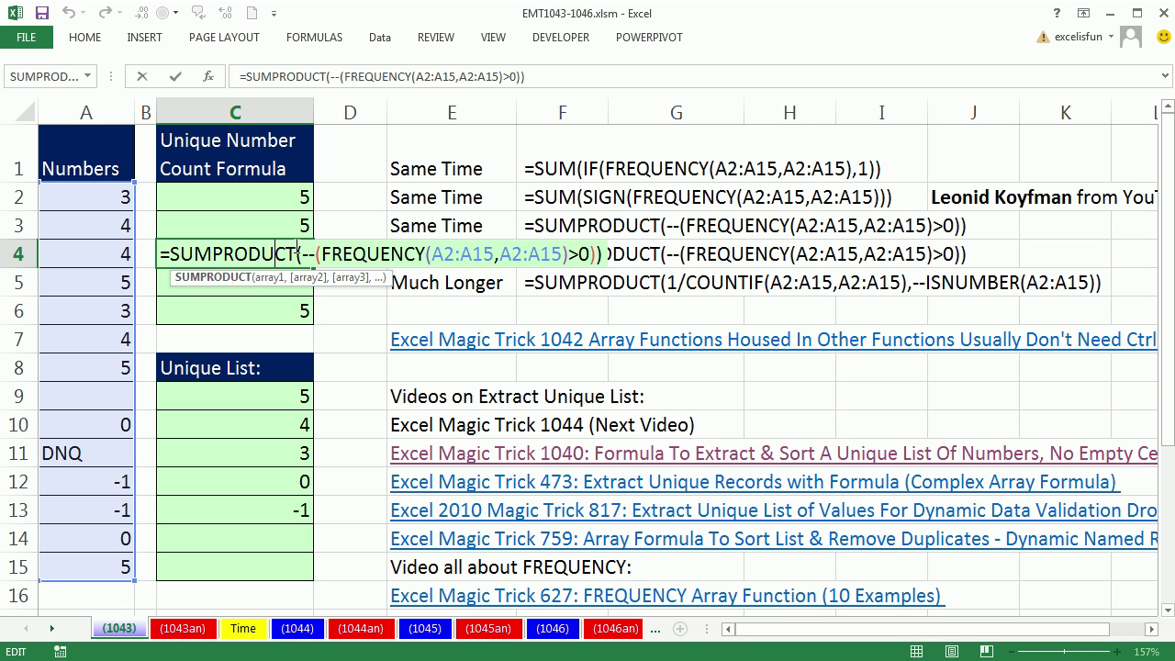
pyautogui.moveTo(161, 257); pyautogui.dragTo(606, 257)
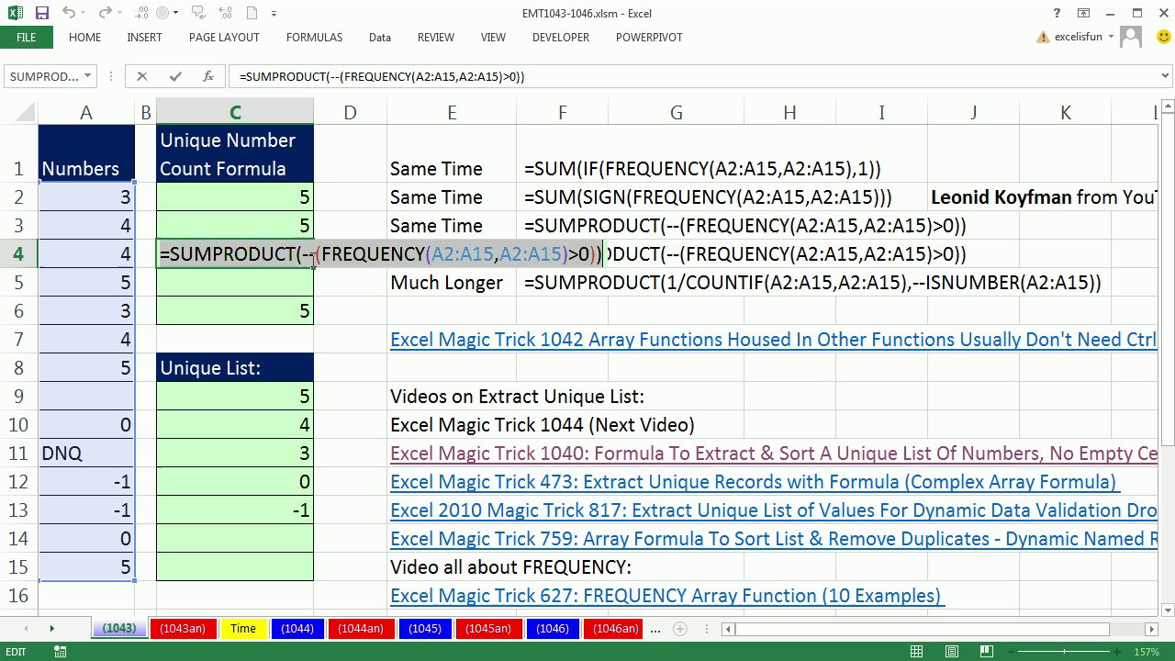
# Copy C4's SUMPRODUCT formula into C5 and trim it to =SUM(--(FREQUENCY(A2:A15,A2:A15)>0)).
pyautogui.hotkey('ctrl', 'c')
pyautogui.press('Return')
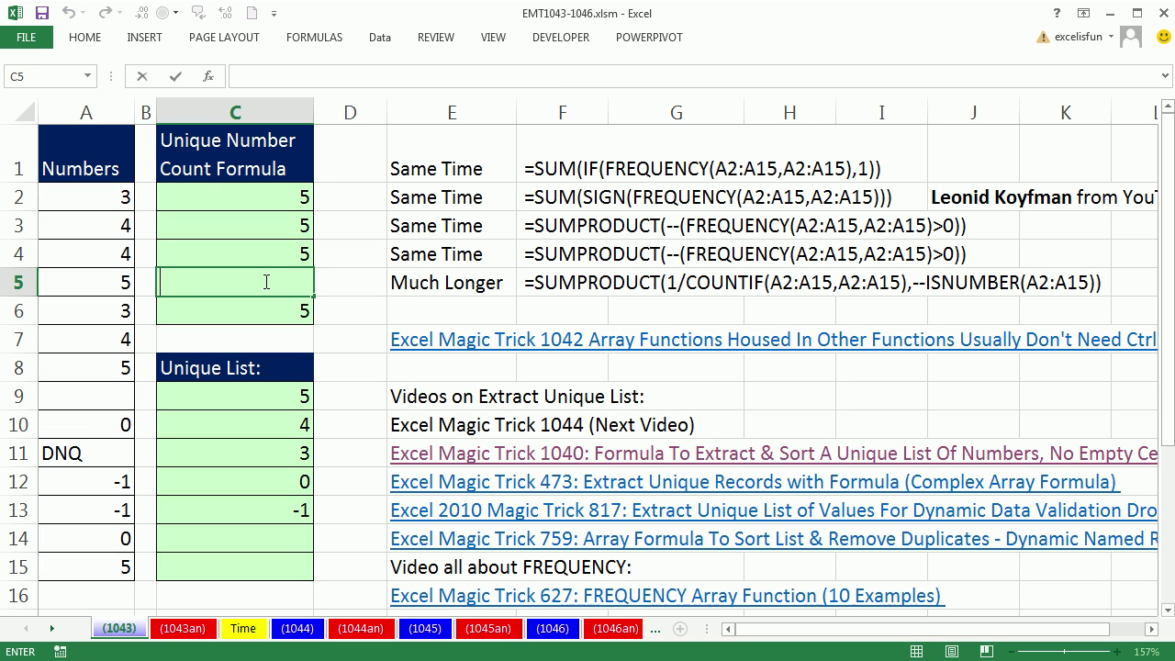
pyautogui.hotkey('ctrl', 'v')
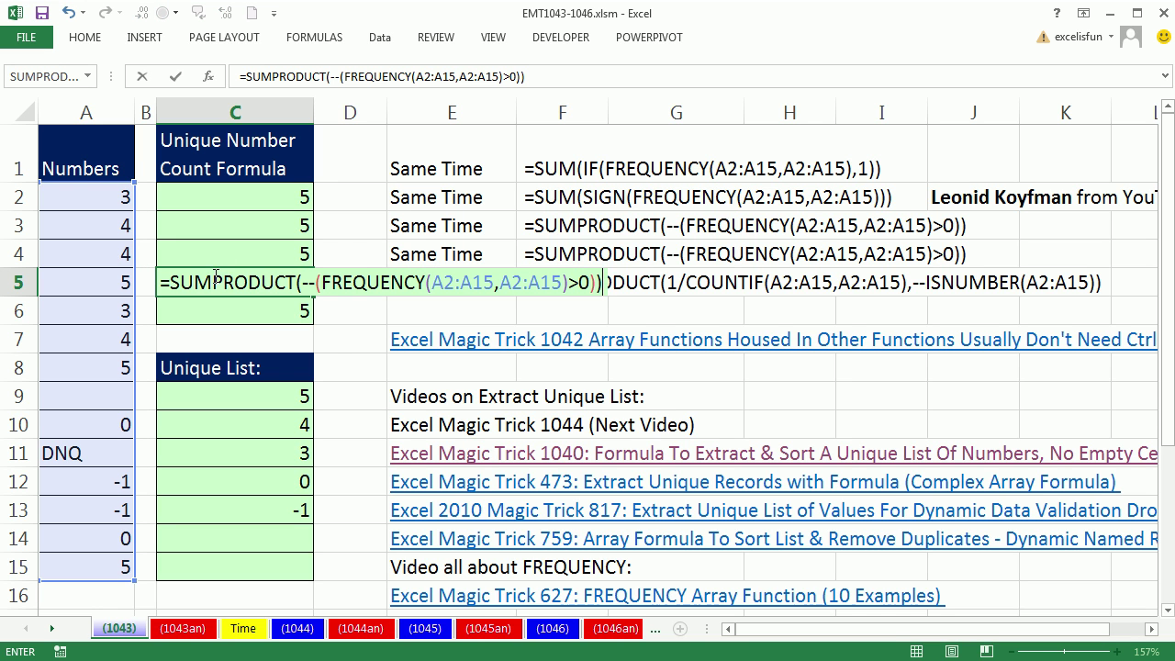
pyautogui.moveTo(213, 282); pyautogui.dragTo(293, 281)
pyautogui.press('Delete')
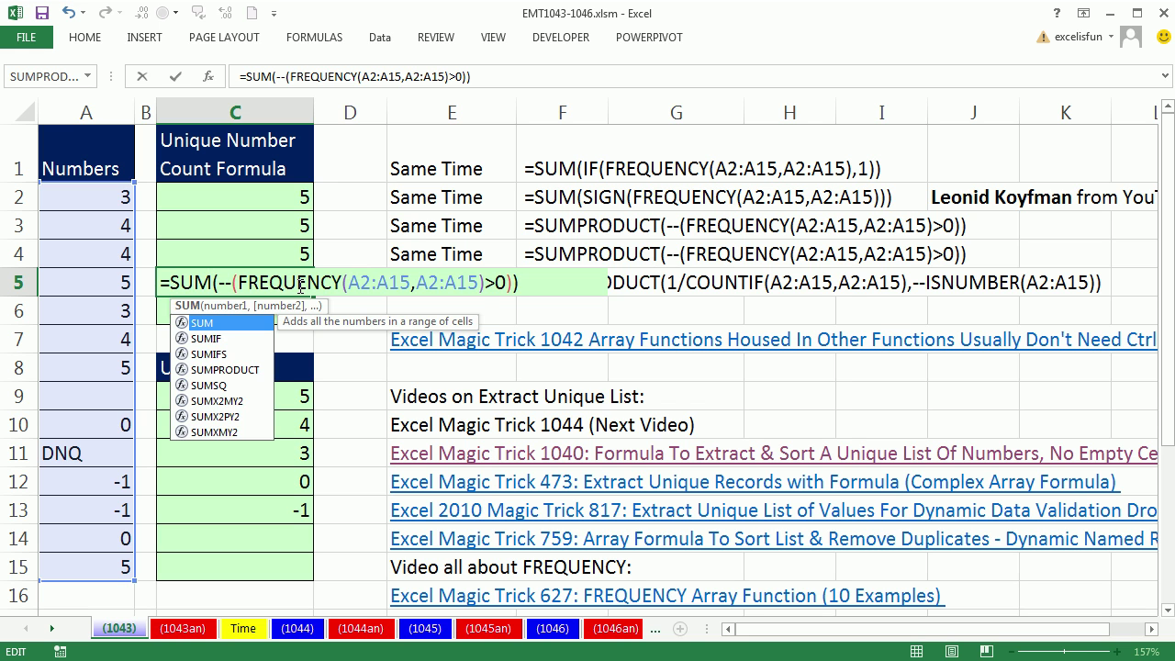
pyautogui.hotkey('ctrl', 'Return')
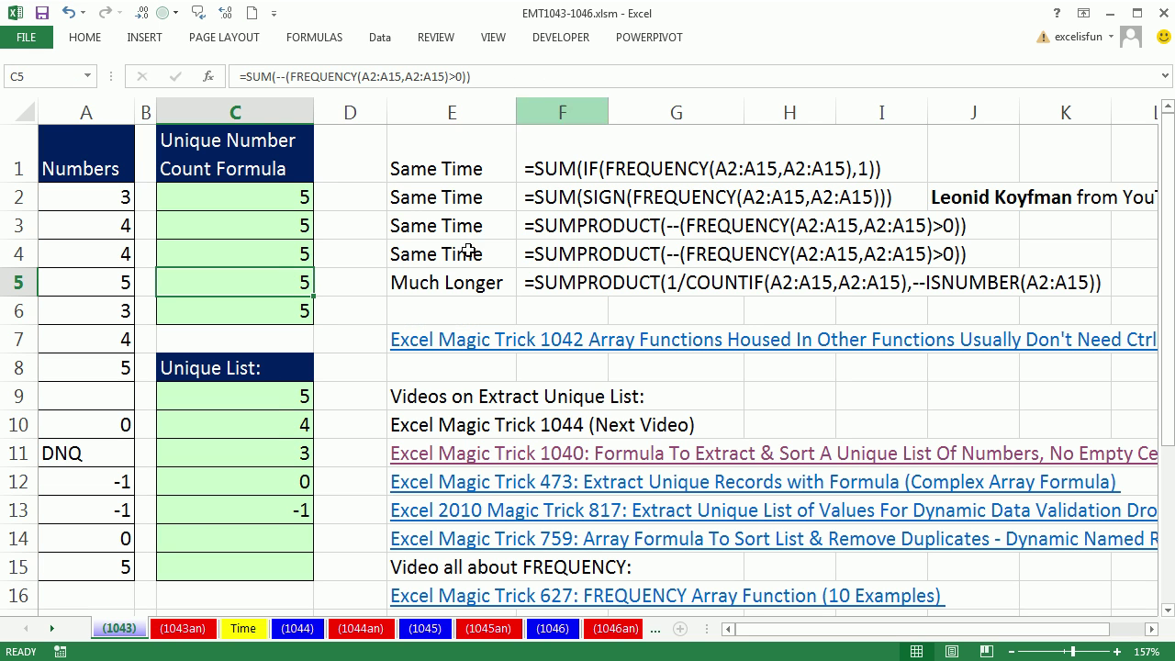
# Select C5's full formula text, then leave the cell unchanged.
pyautogui.doubleClick(234, 285)
pyautogui.moveTo(163, 284); pyautogui.dragTo(693, 304)
pyautogui.press('Escape')
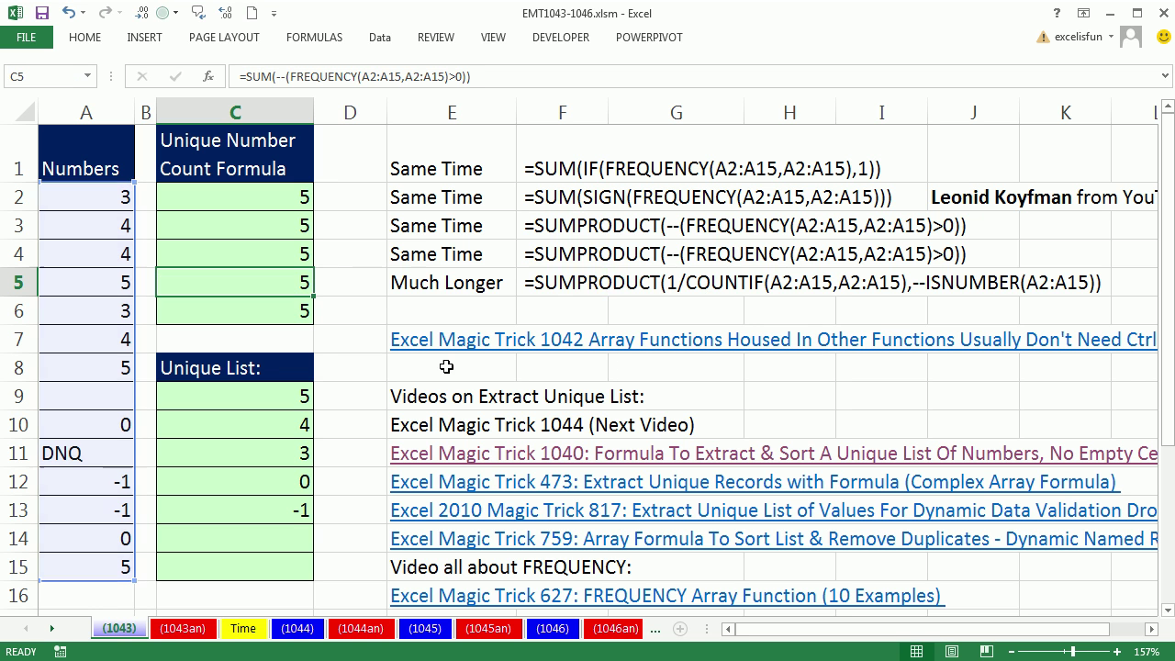
# Paste the copied unique-count formula into C21 below the data, where it returns 5.
pyautogui.scroll(-3, 304, 396)
pyautogui.click(294, 457)
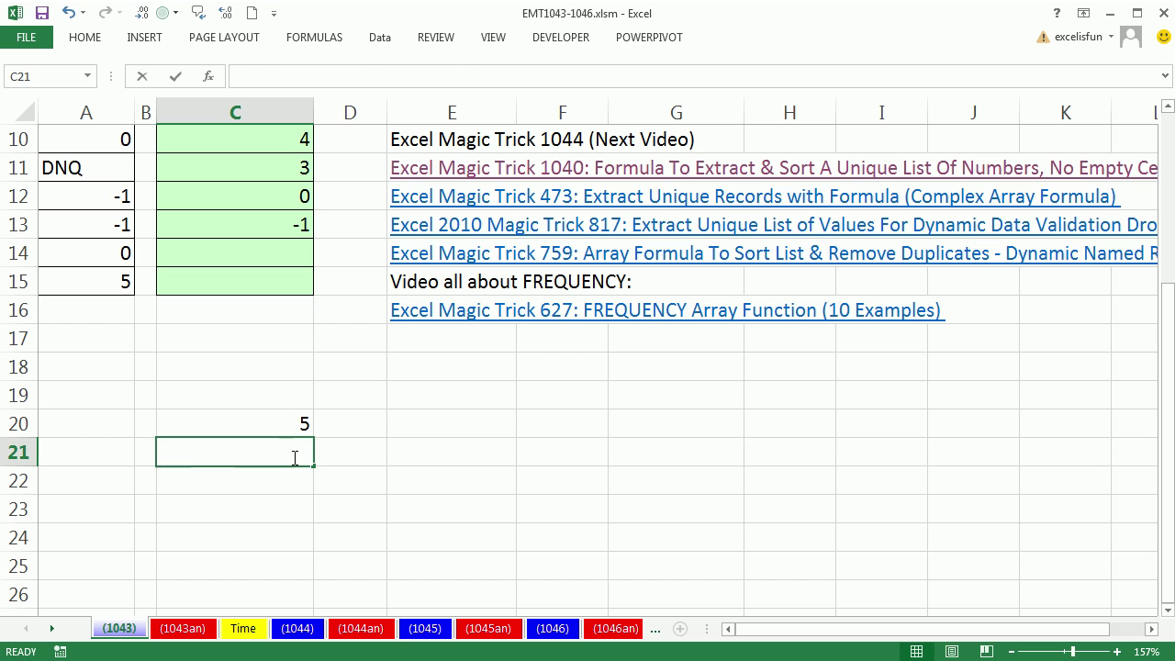
pyautogui.hotkey('ctrl', 'v')
pyautogui.press('Return')
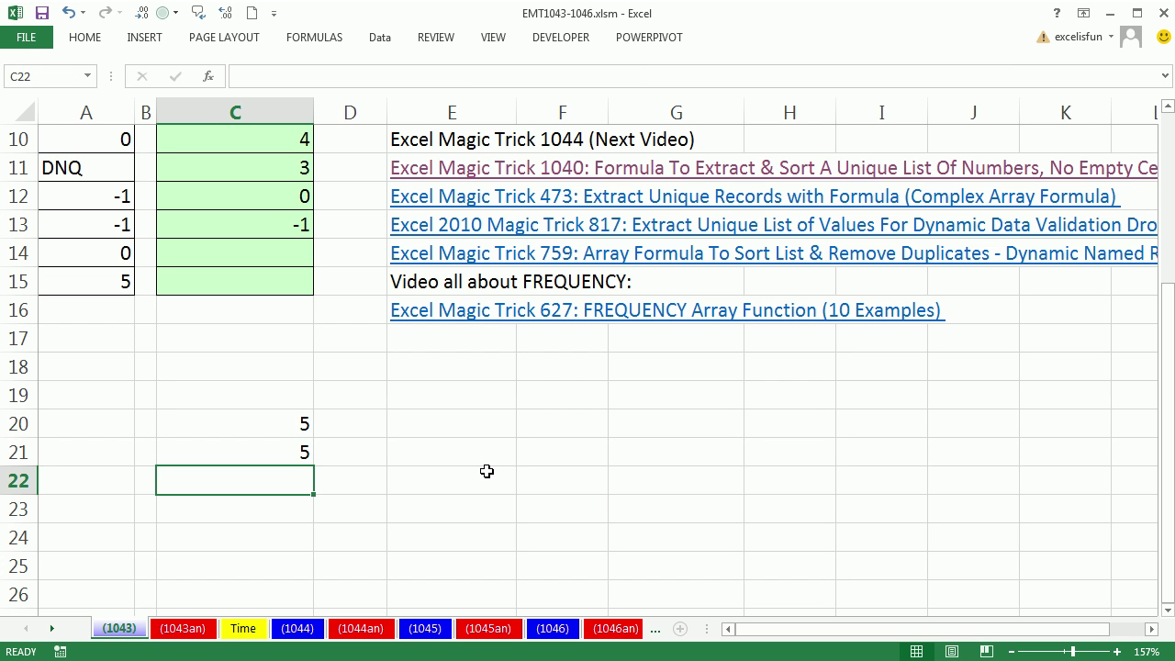
pyautogui.scroll(3, 486, 470)
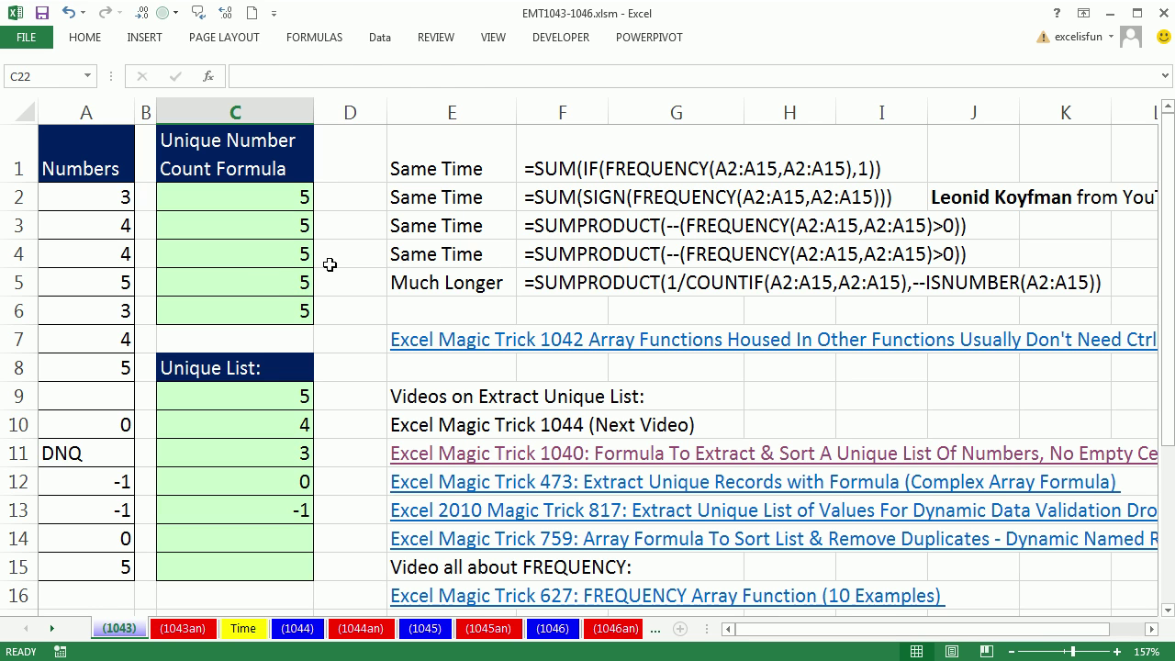
# Select the formula notes around rows 4-5 and shift them down to free row 5.
pyautogui.doubleClick(279, 289)
pyautogui.press('Escape')
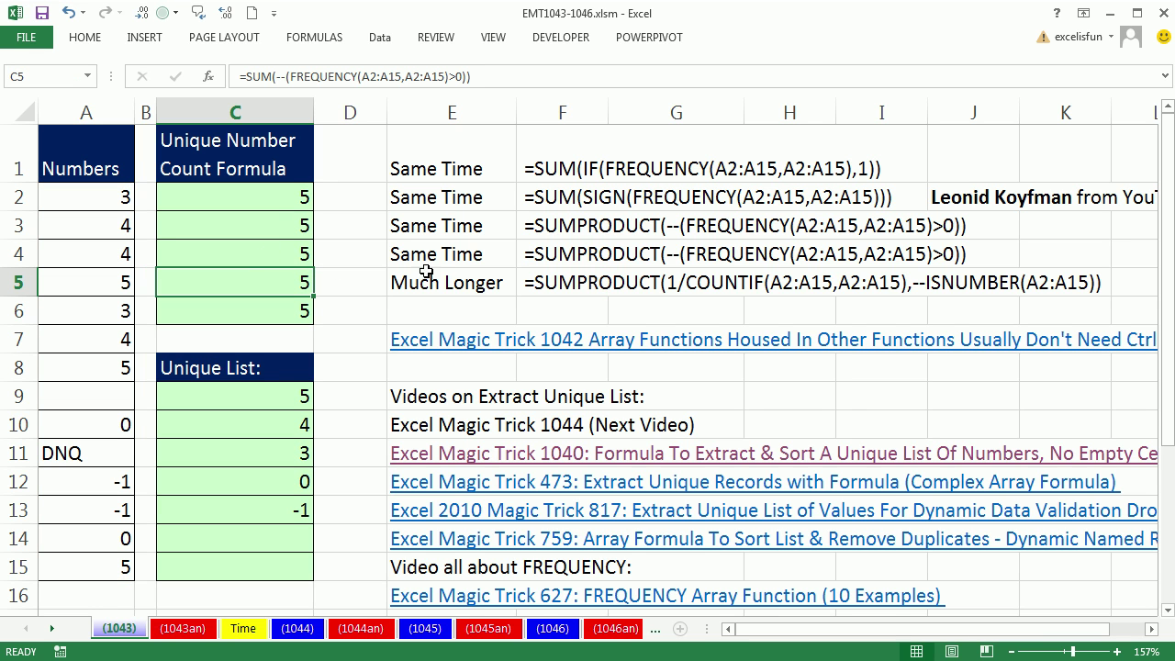
pyautogui.moveTo(463, 257); pyautogui.dragTo(551, 276)
pyautogui.hotkey('ctrl', 'z')
# Copy C5's =SUM(--(FREQUENCY(A2:A15,A2:A15)>0)) formula text into F5, leaving C5 returning 5.
pyautogui.press('F2')
pyautogui.press('End')
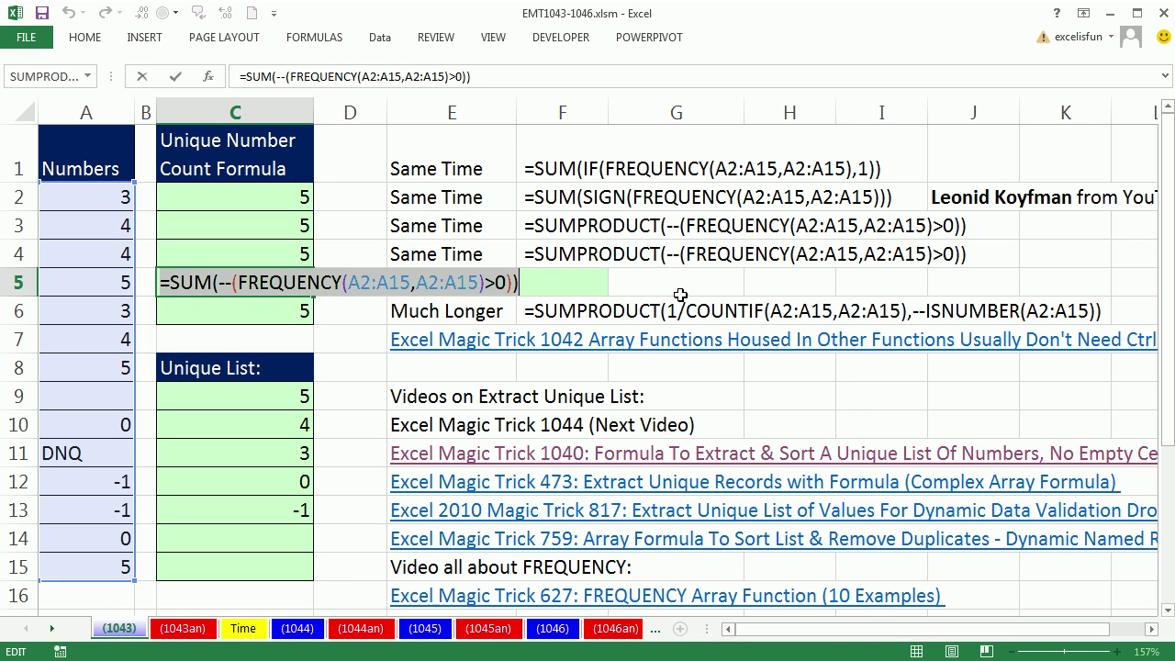
pyautogui.hotkey('ctrl', 'c')
pyautogui.press('Escape')
pyautogui.doubleClick(578, 280)
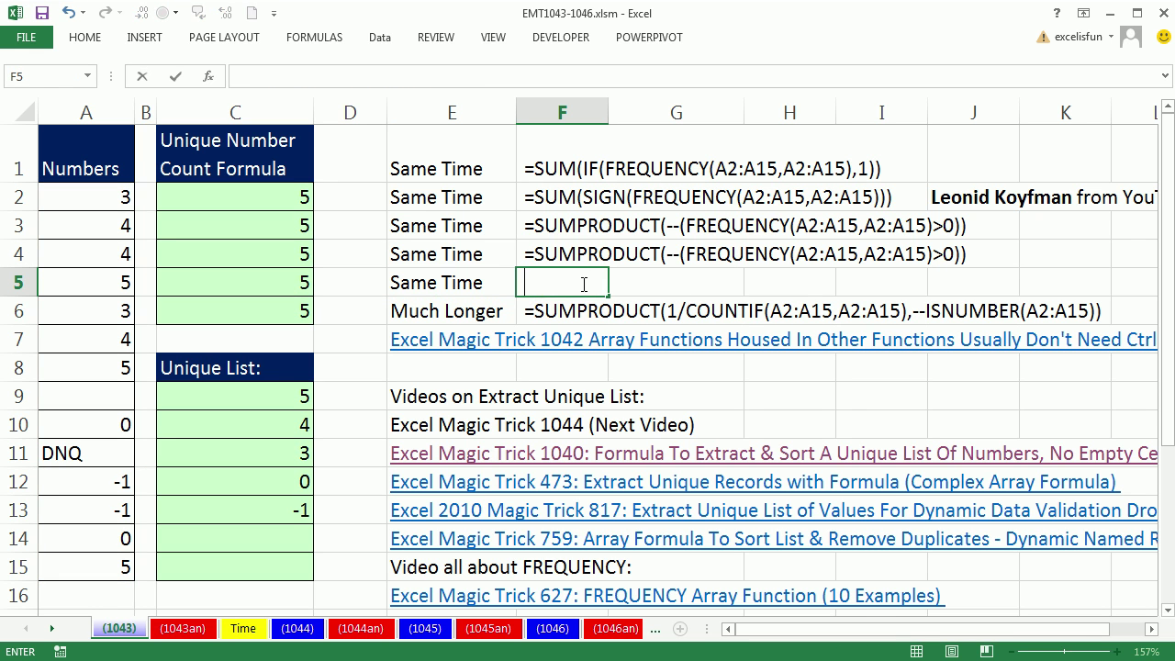
pyautogui.hotkey('ctrl', 'v')
pyautogui.click(241, 288)
pyautogui.press('F2')
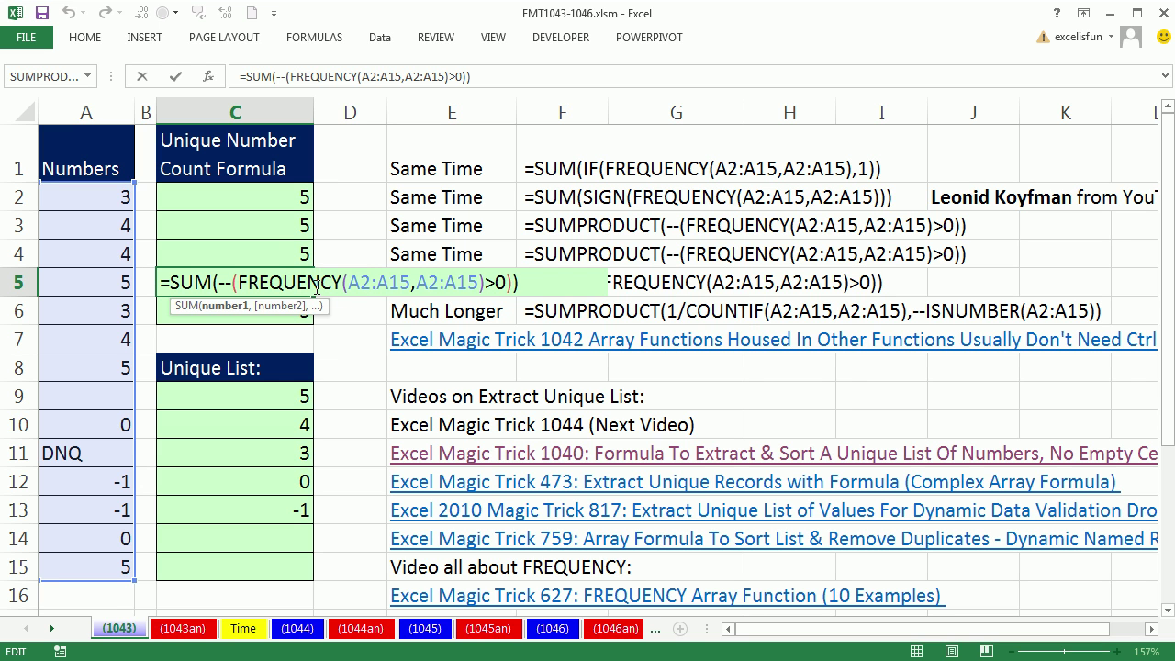
pyautogui.hotkey('ctrl', 'Return')
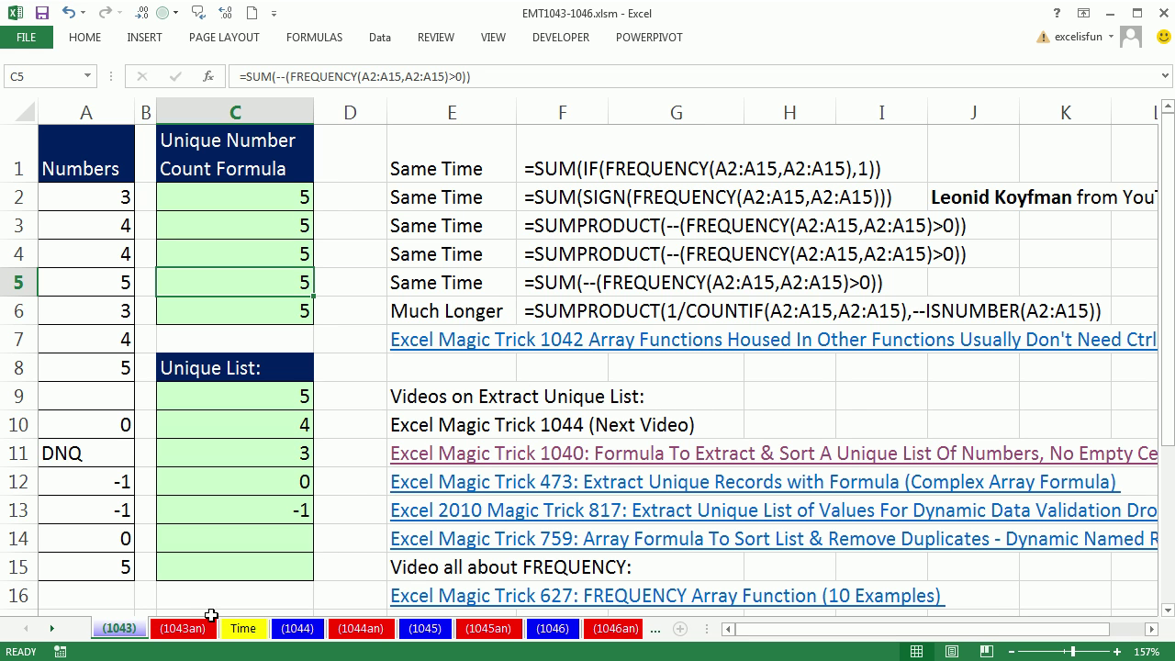
pyautogui.click(243, 629)
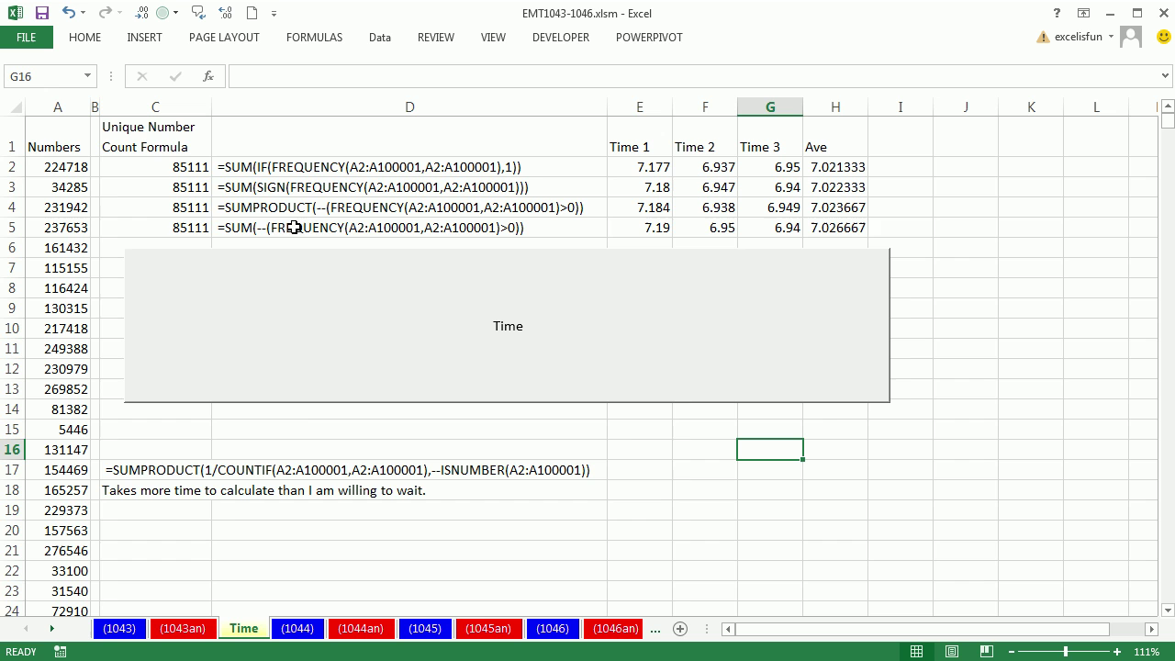
pyautogui.click(119, 628)
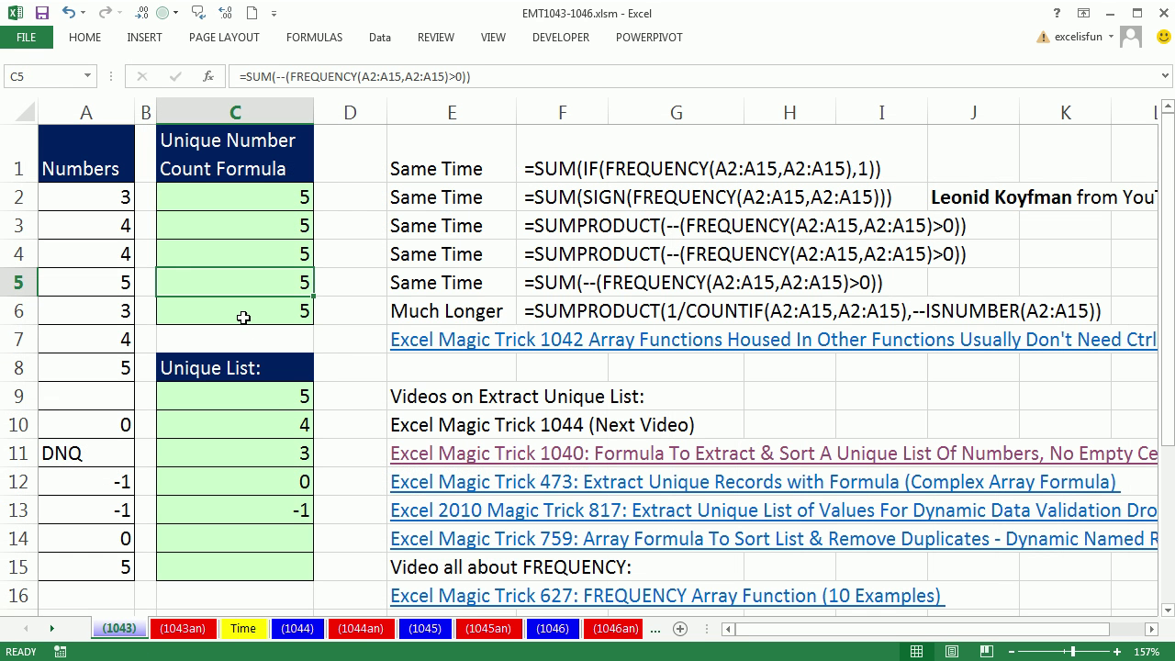
pyautogui.doubleClick(241, 312)
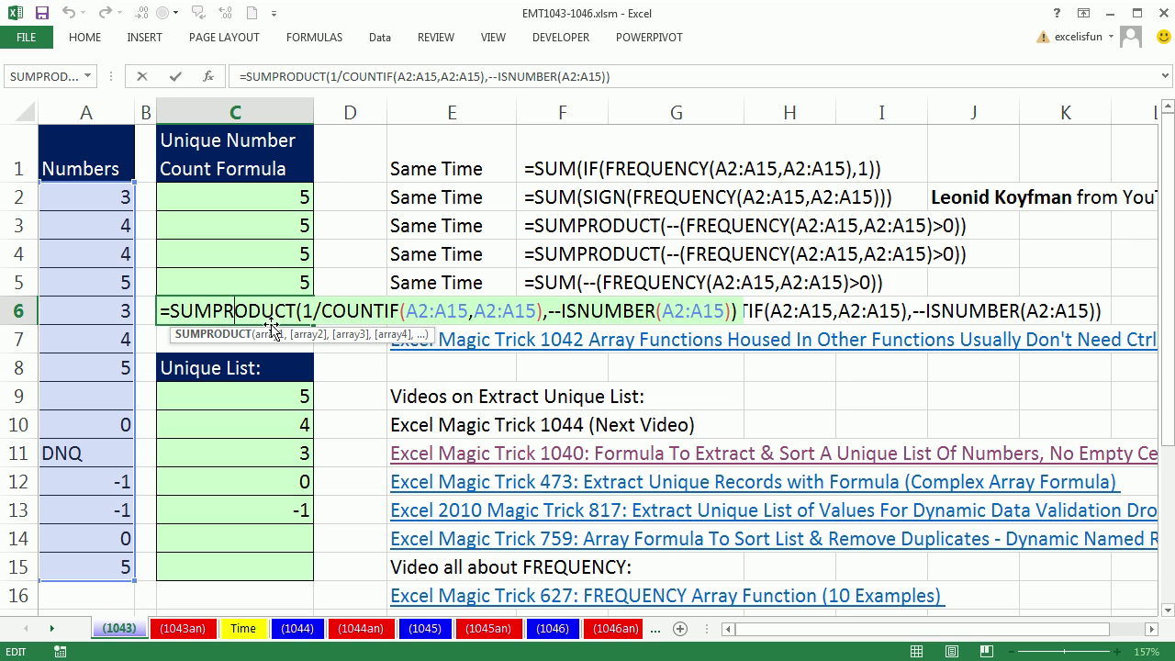
pyautogui.moveTo(303, 310); pyautogui.dragTo(543, 310)
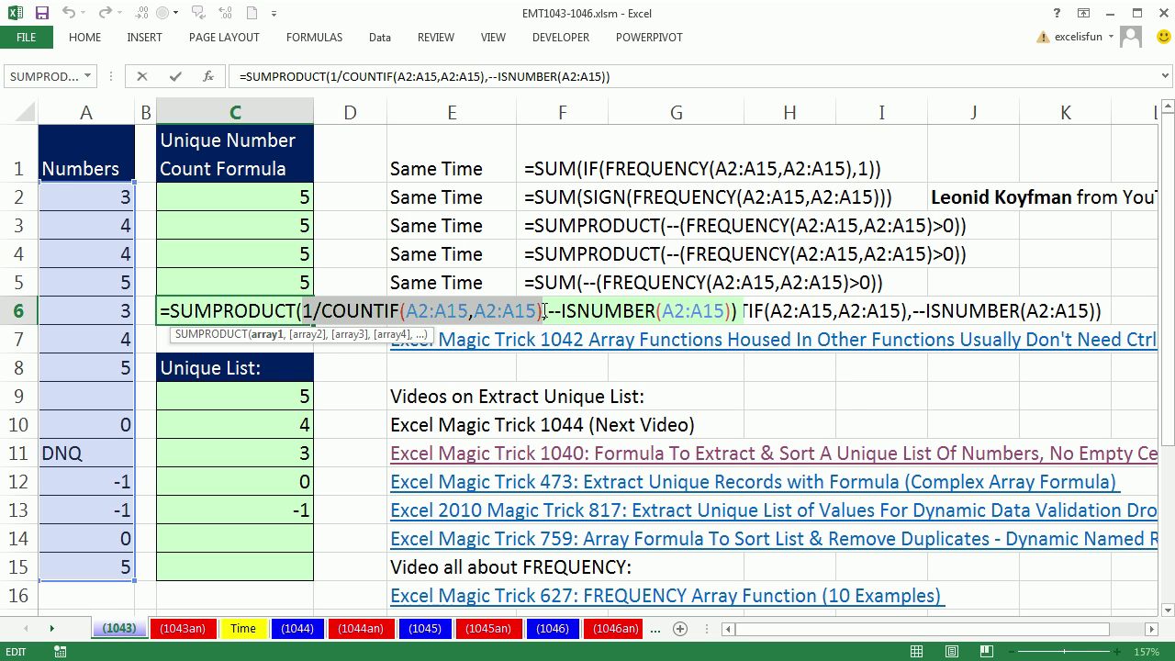
pyautogui.press('Escape')
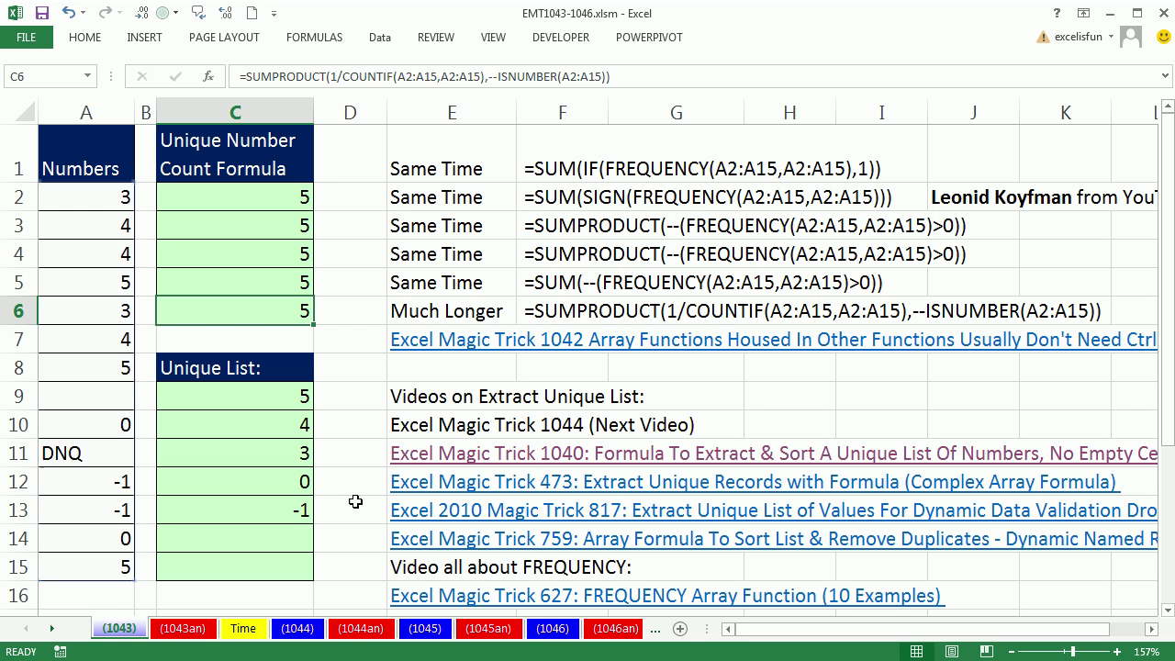
pyautogui.click(252, 634)
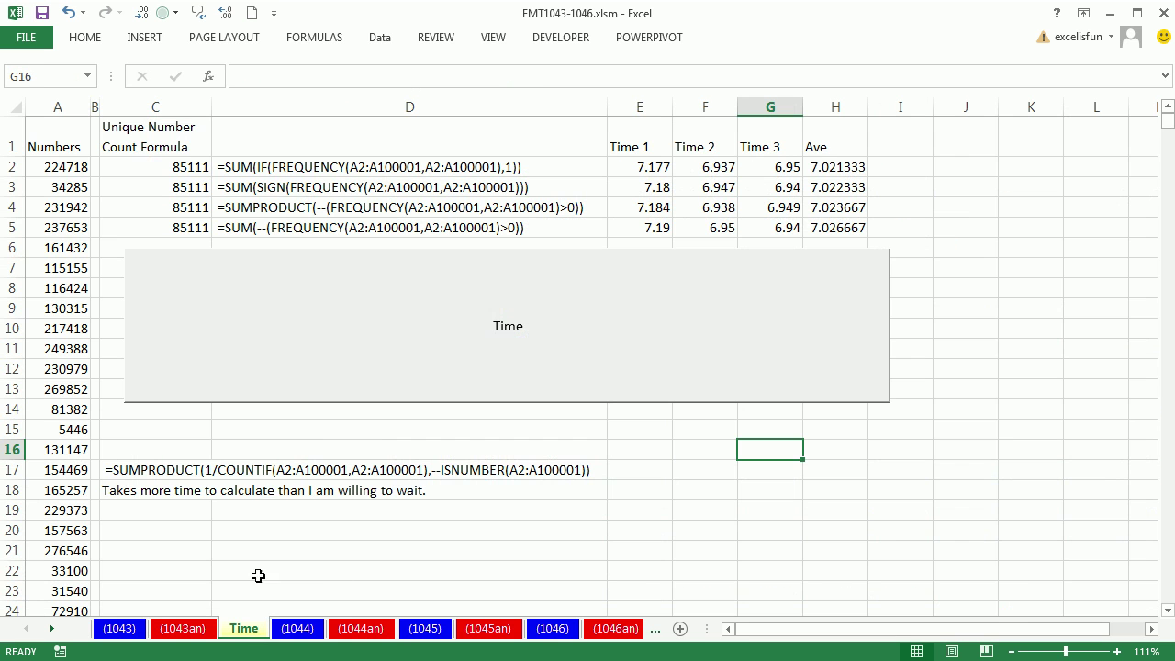
pyautogui.click(145, 475)
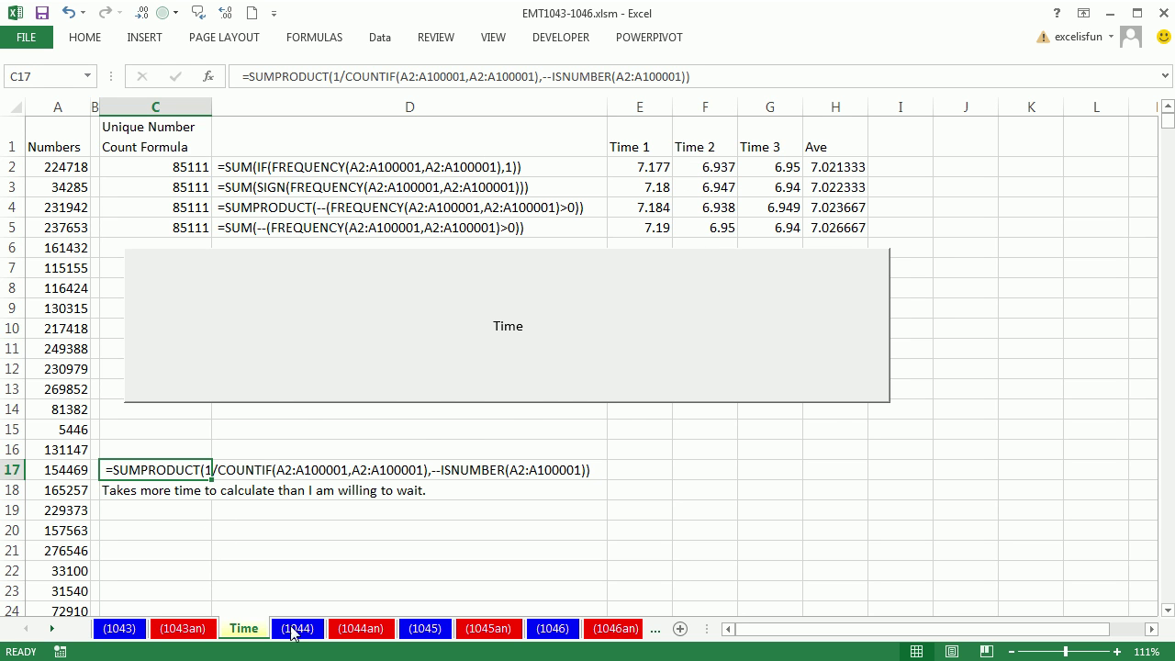
pyautogui.click(119, 629)
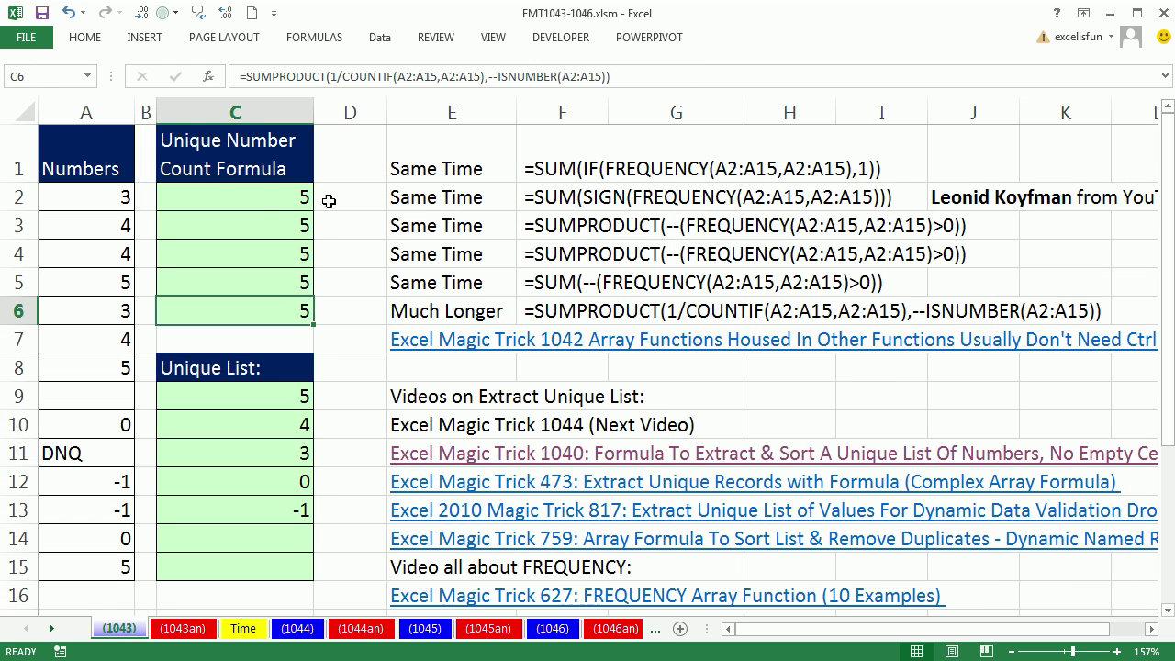
pyautogui.doubleClick(272, 197)
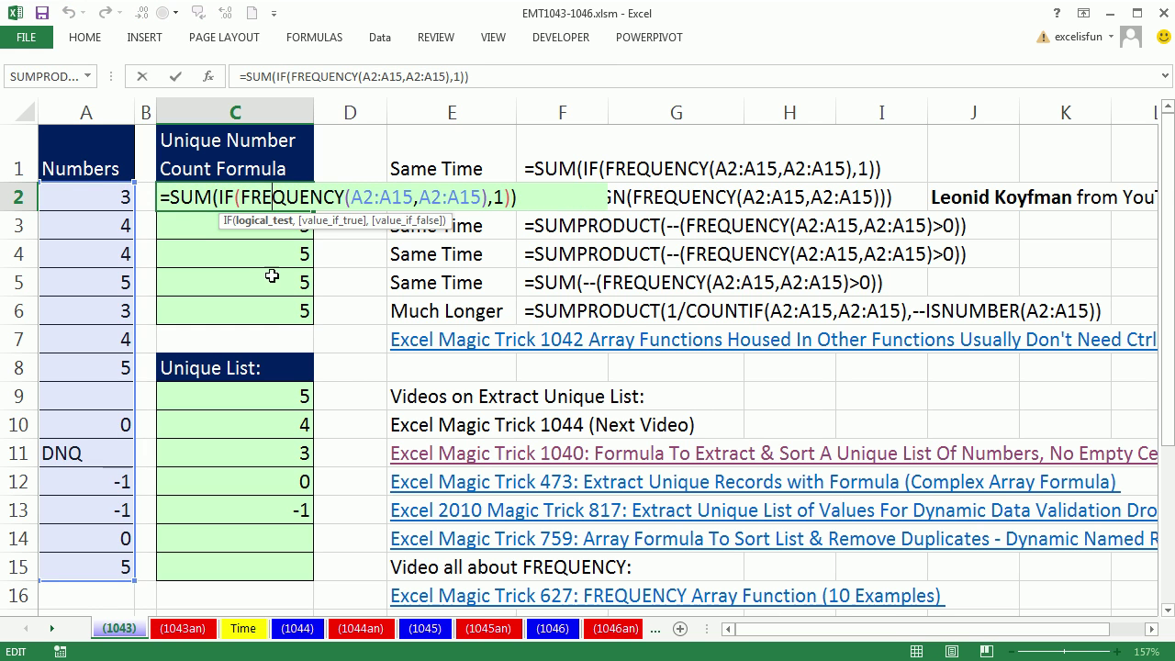
pyautogui.press('Escape')
pyautogui.doubleClick(199, 226)
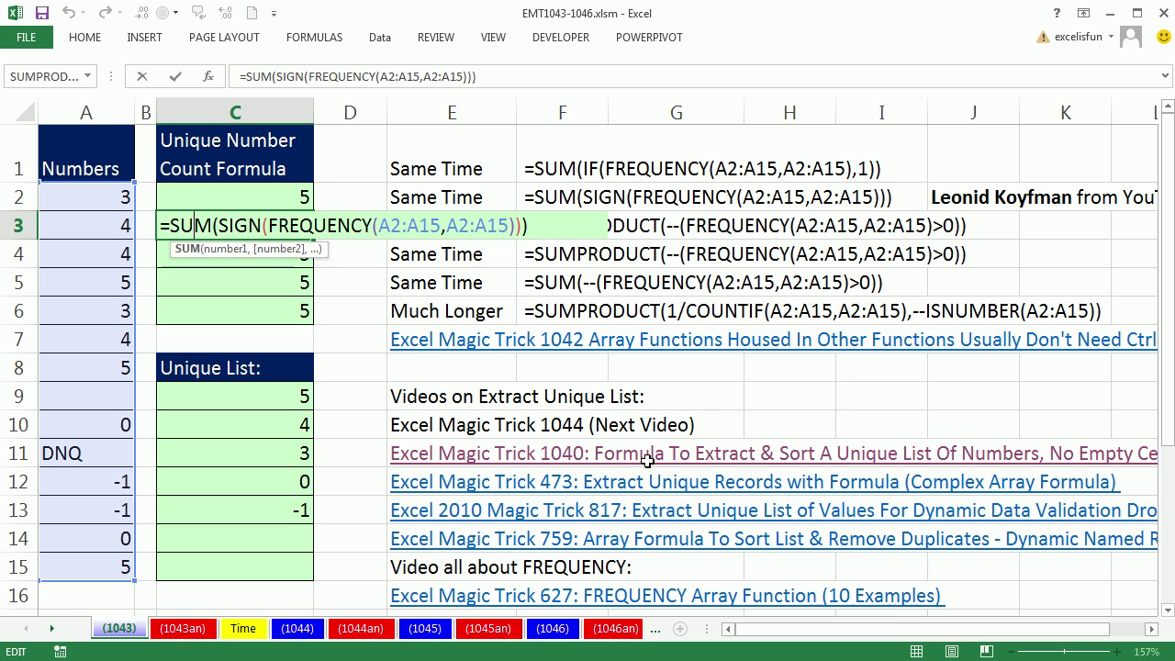
pyautogui.press('Escape')
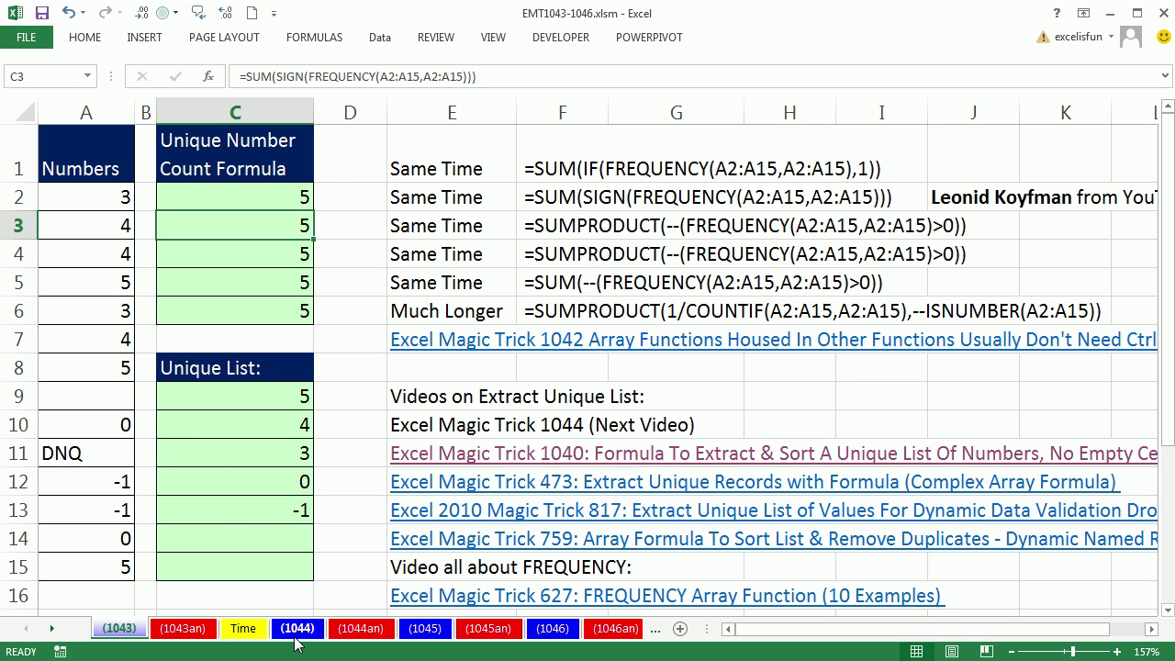